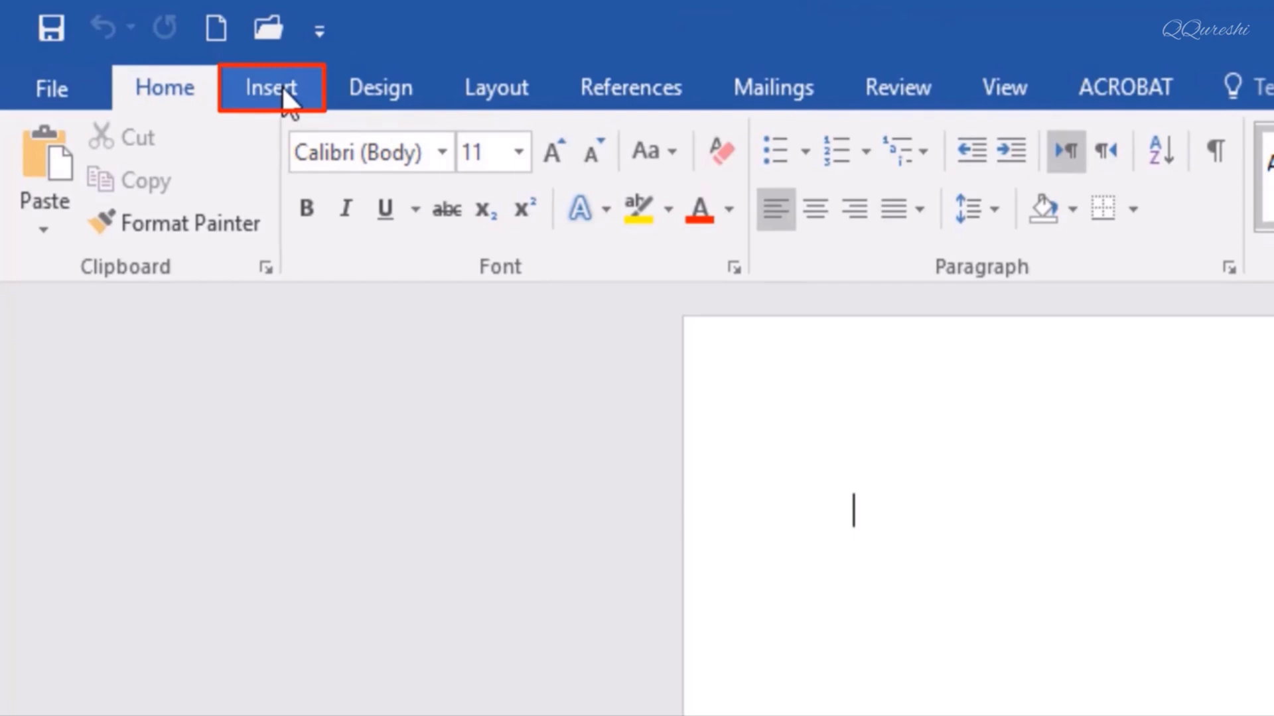
Insert the Desktop picture old-document-R onto the blank page
click(285, 98)
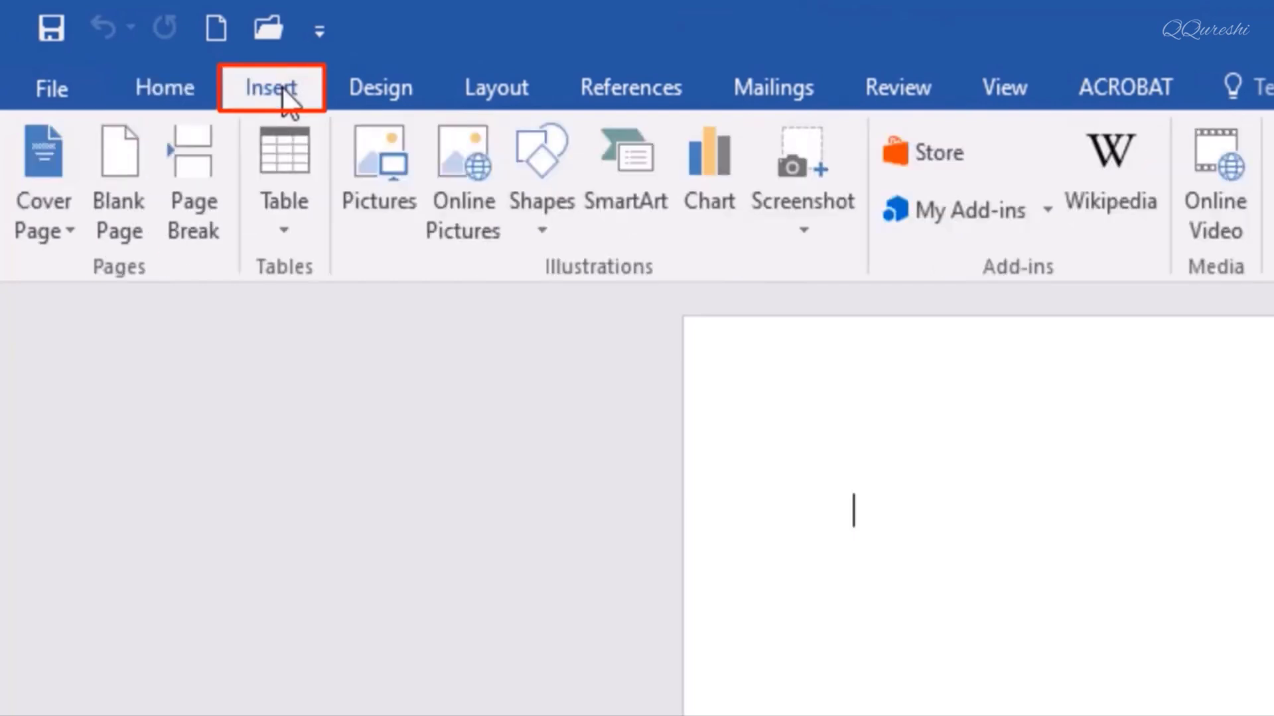
click(378, 190)
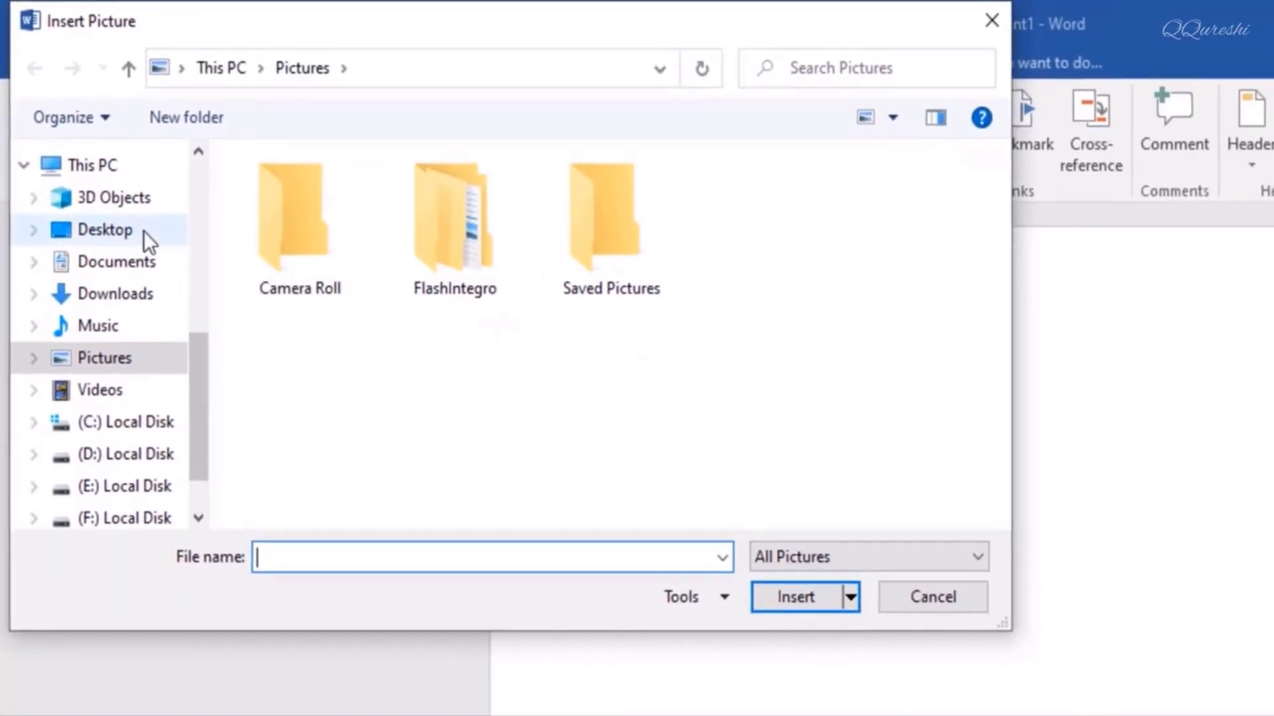
click(106, 234)
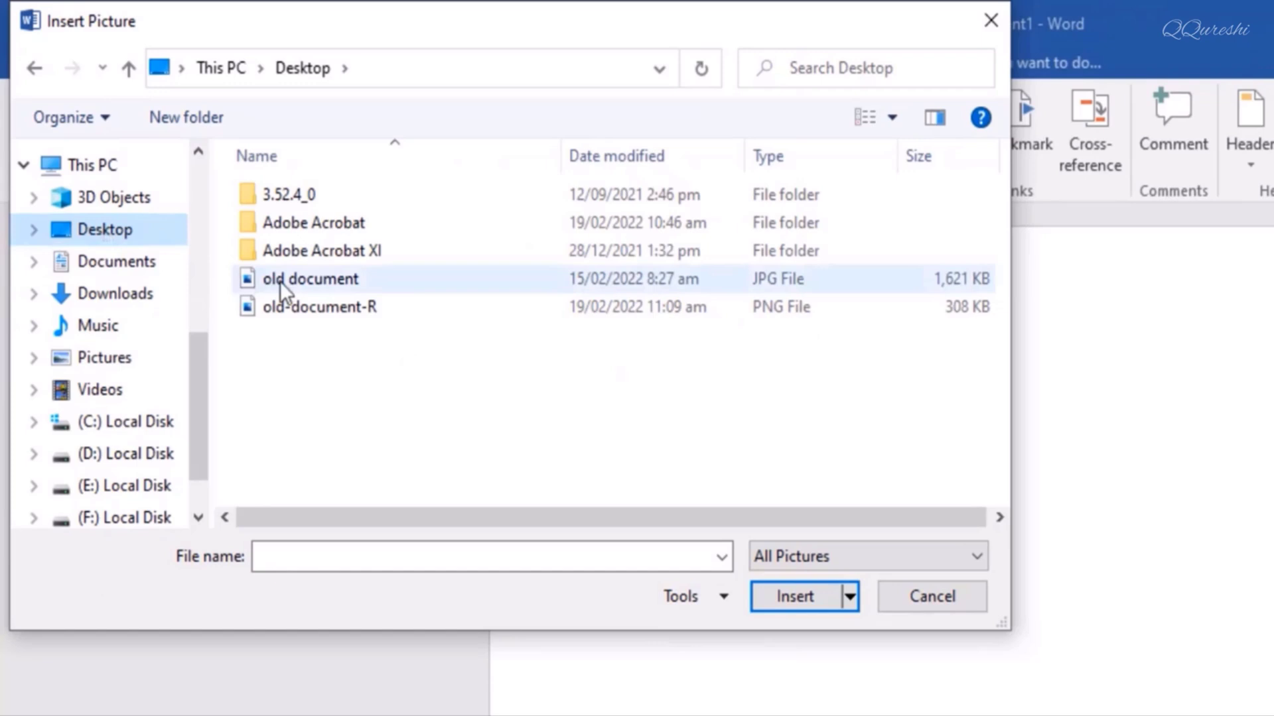
click(282, 287)
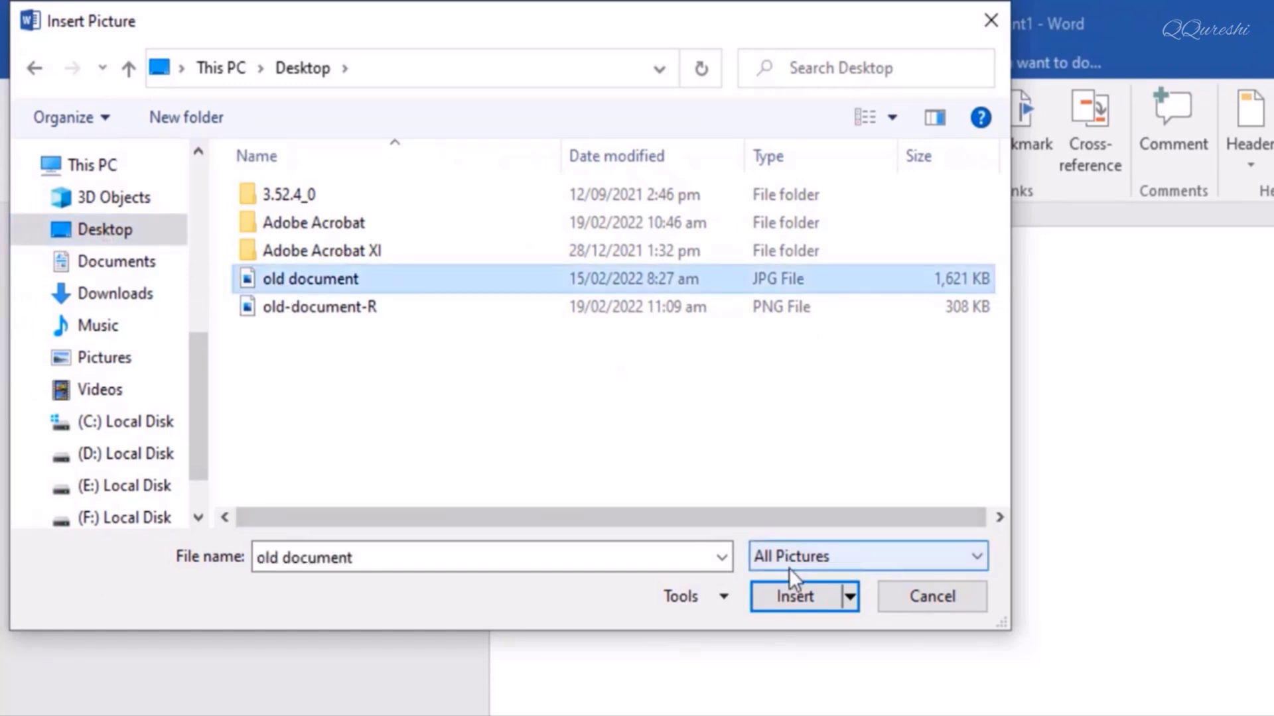
click(333, 311)
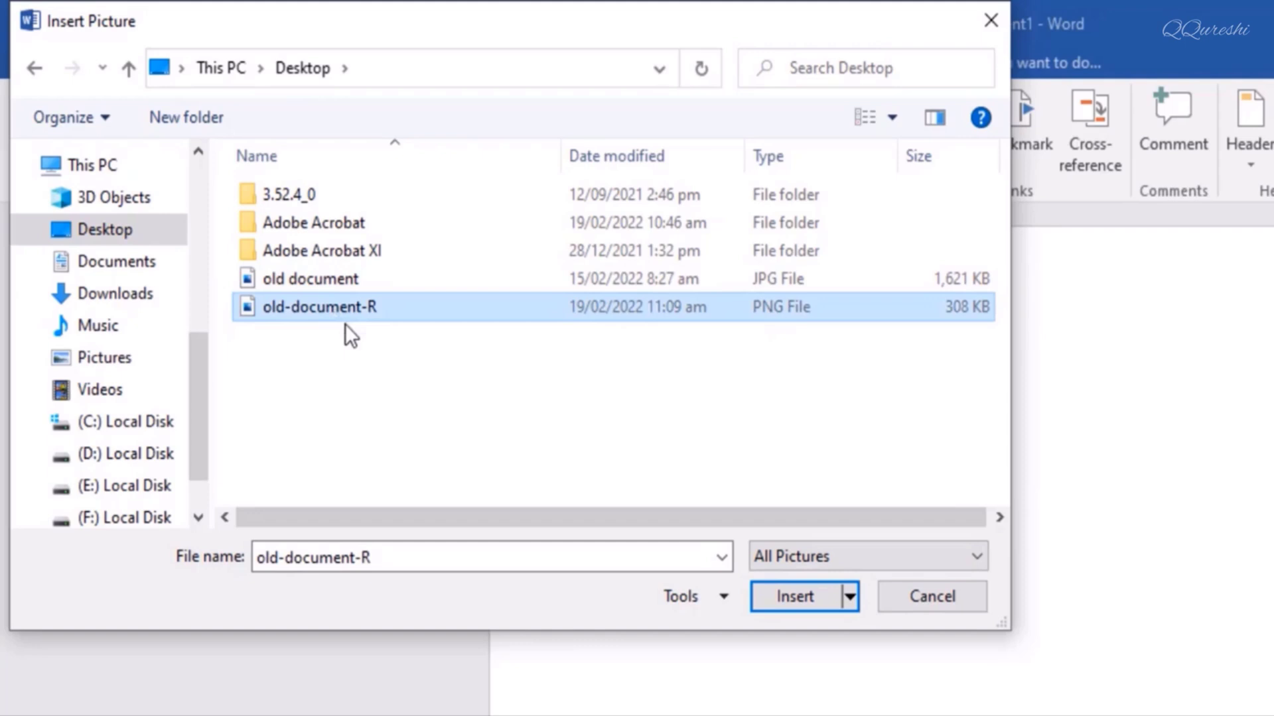
click(794, 593)
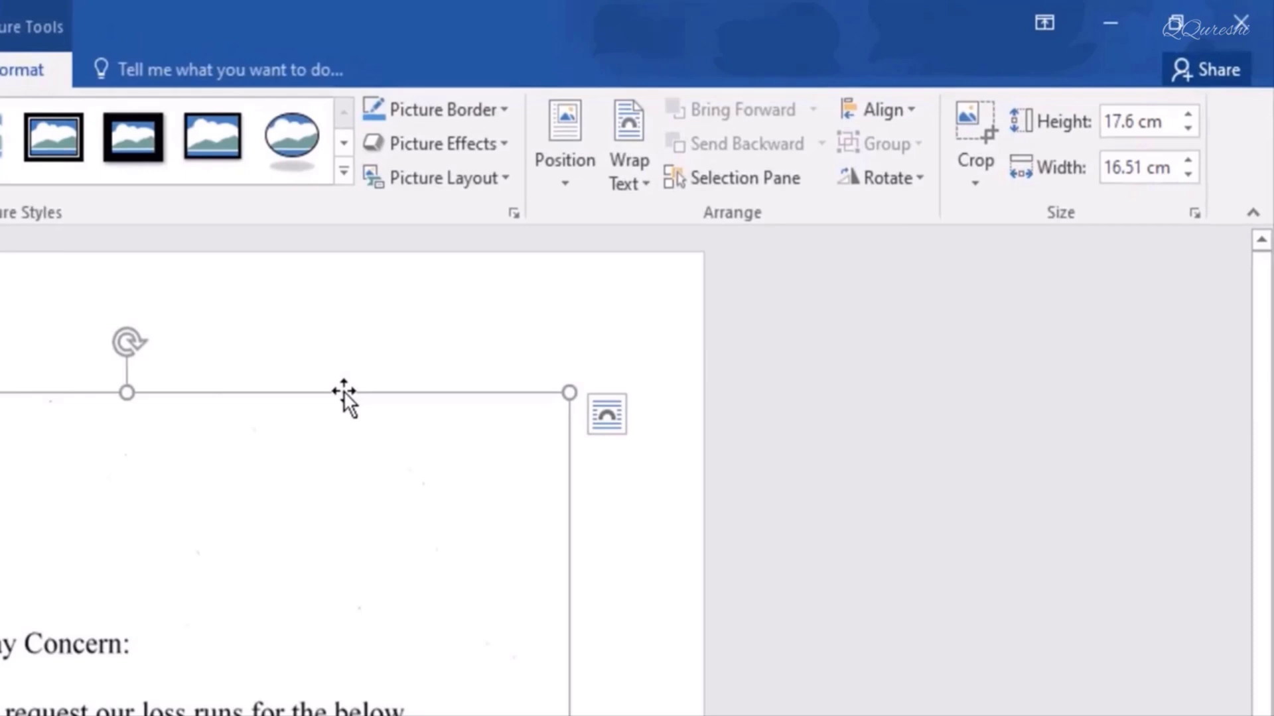
Set the letter image's text wrapping to In Front of Text
click(641, 189)
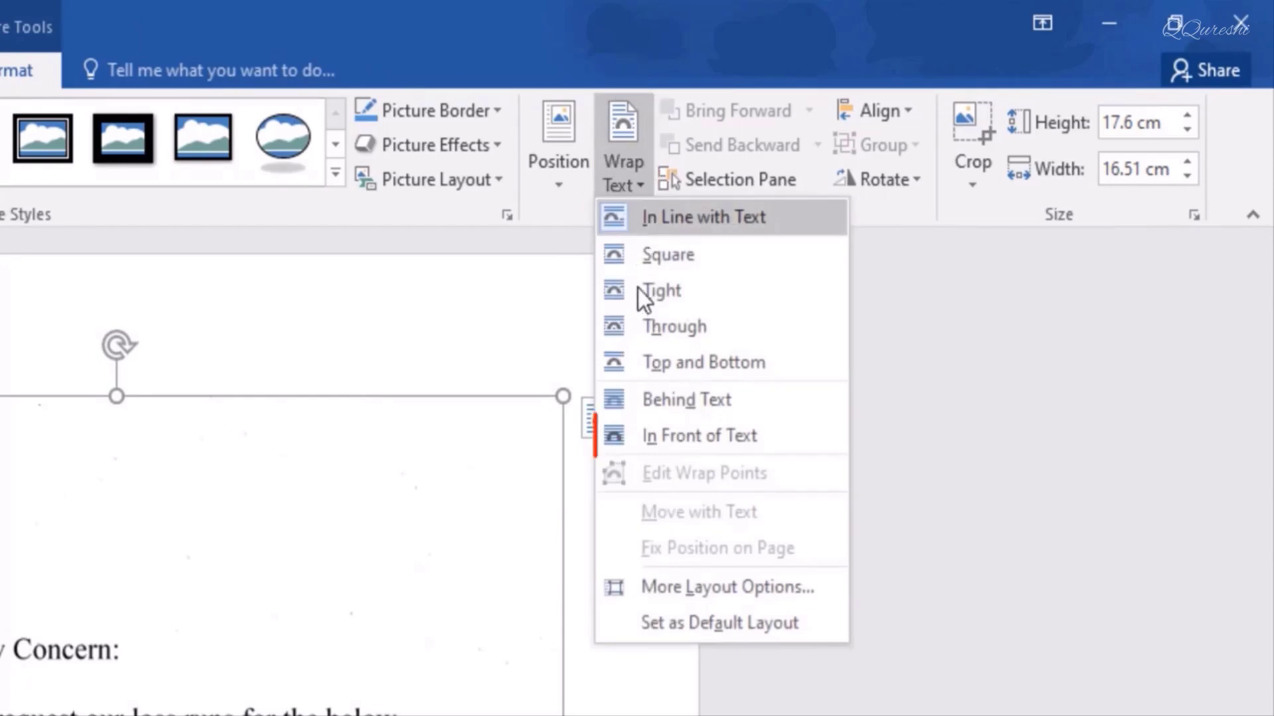
click(650, 434)
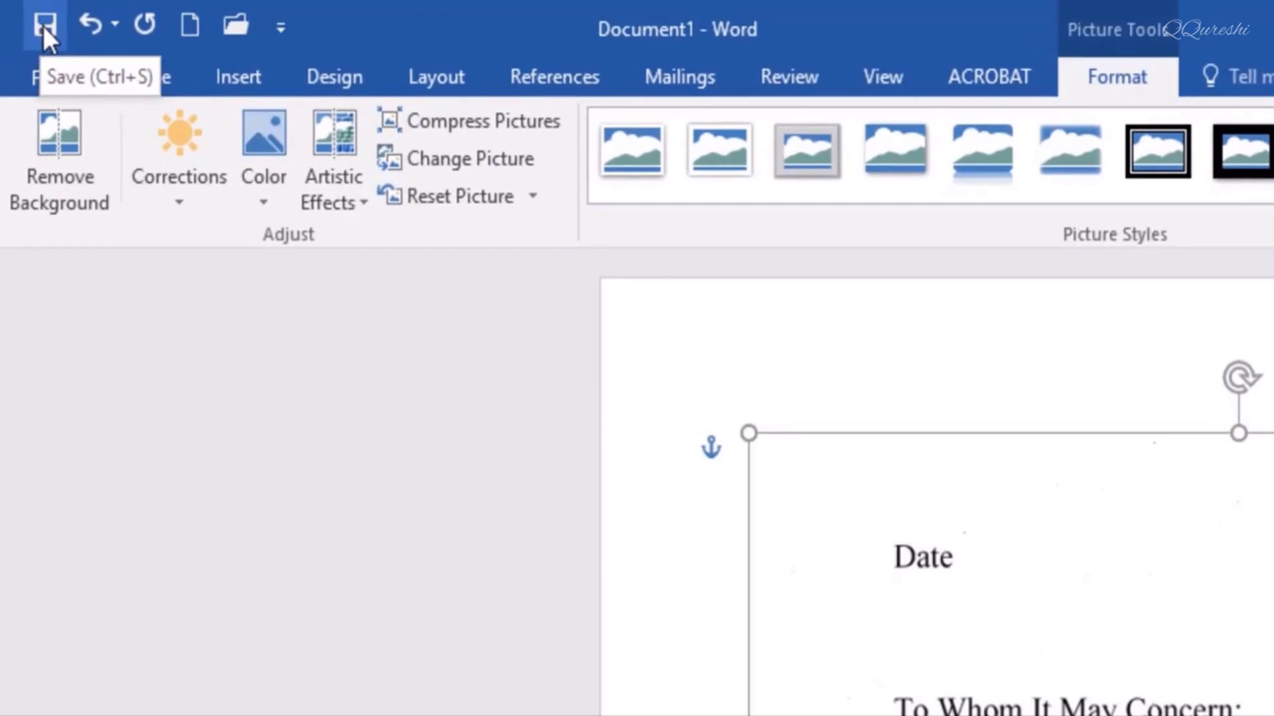
Save the document on the Desktop as Doc1 in PDF format
click(49, 73)
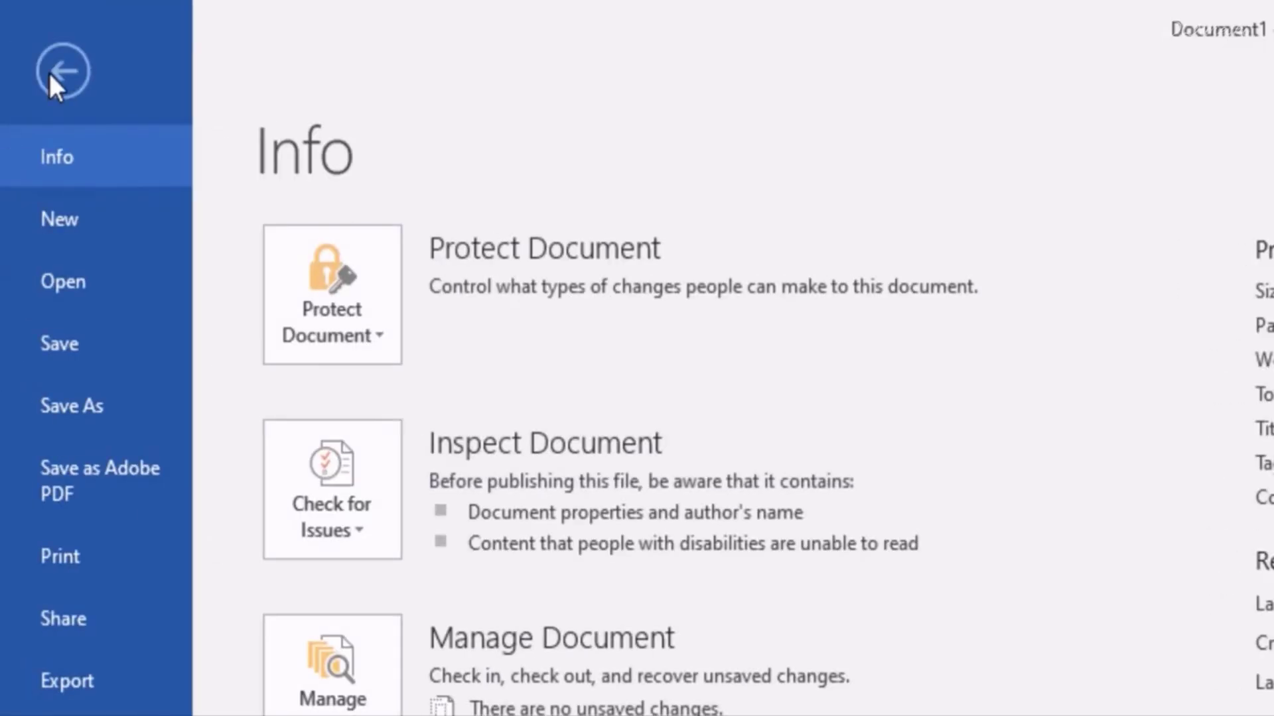
click(84, 407)
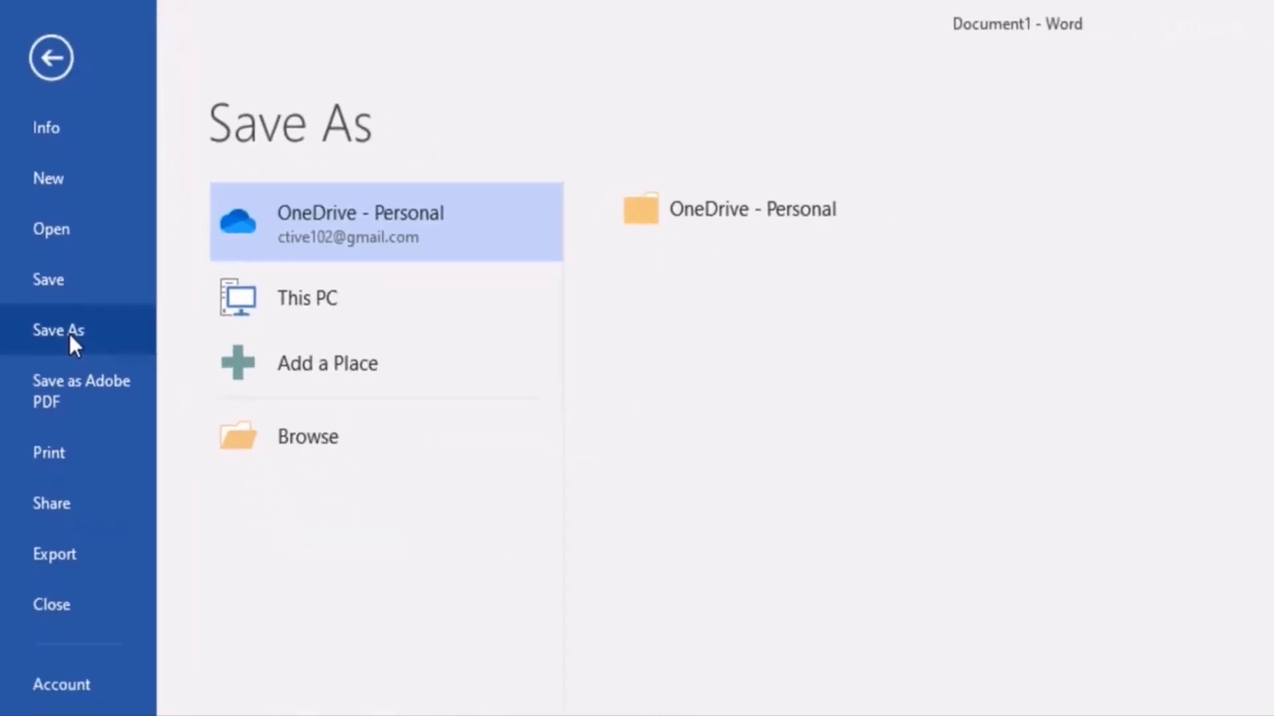
click(265, 361)
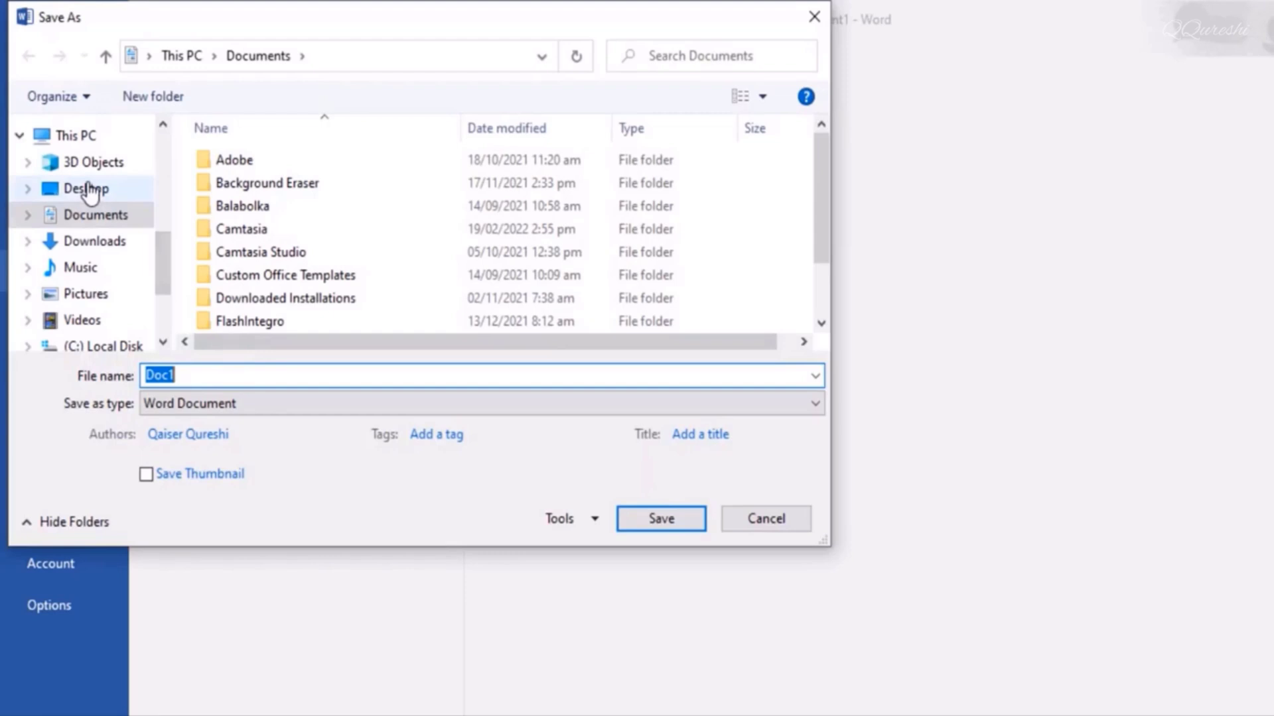
click(90, 192)
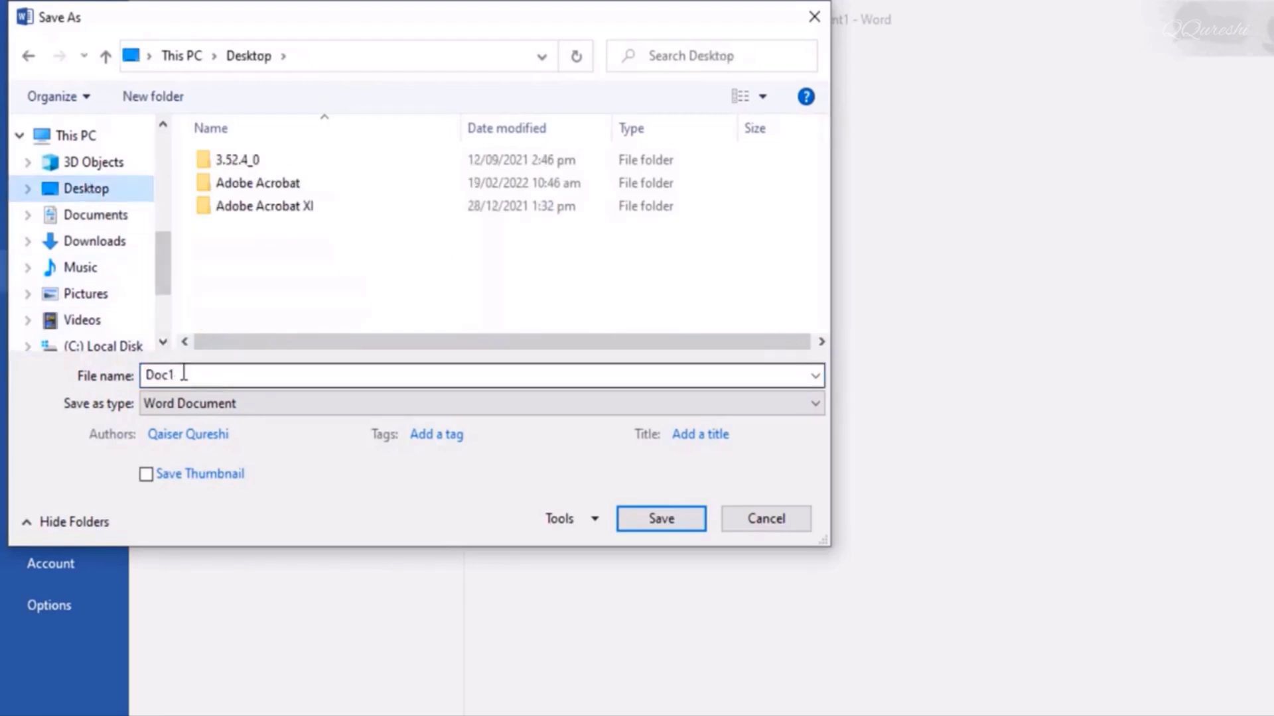
click(170, 403)
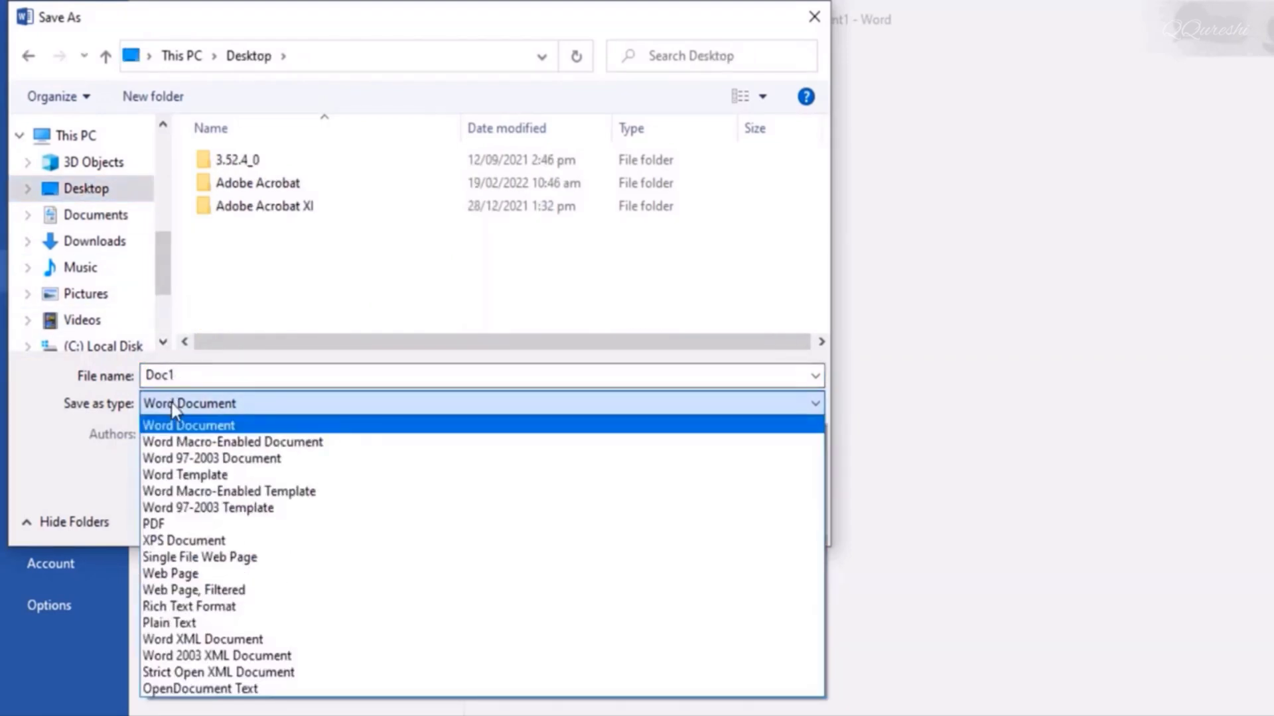
click(351, 525)
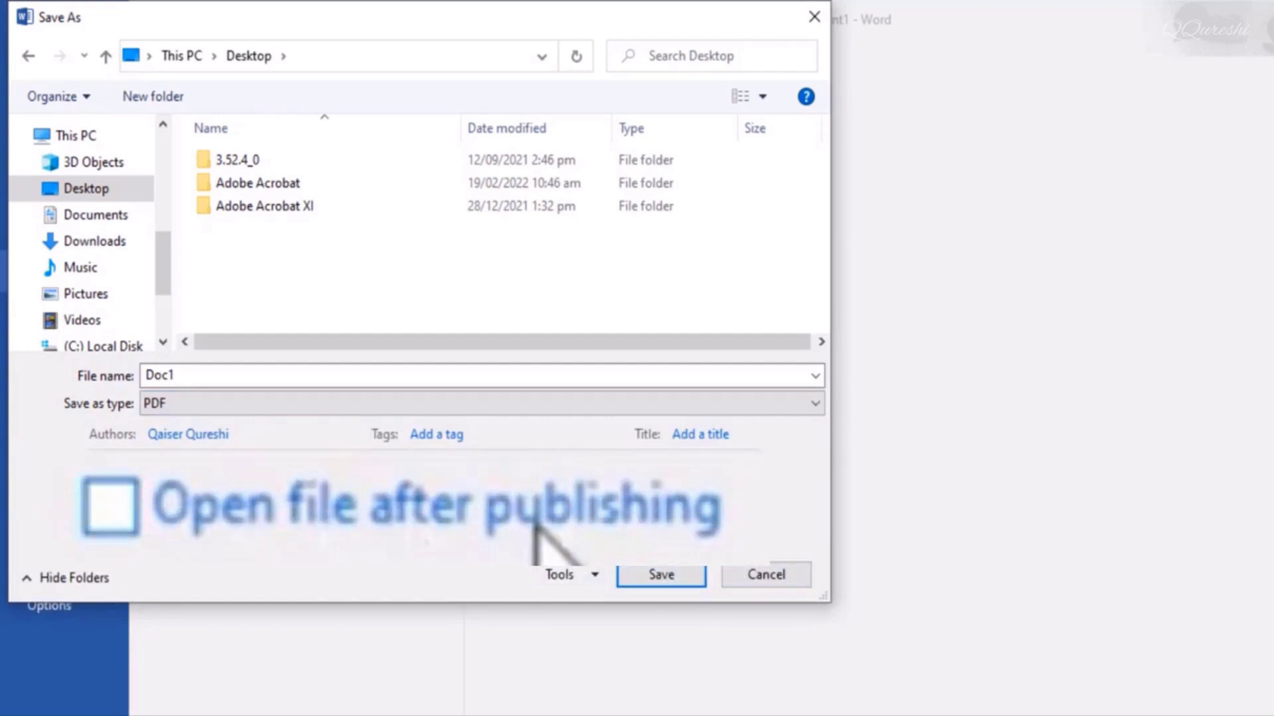
click(662, 578)
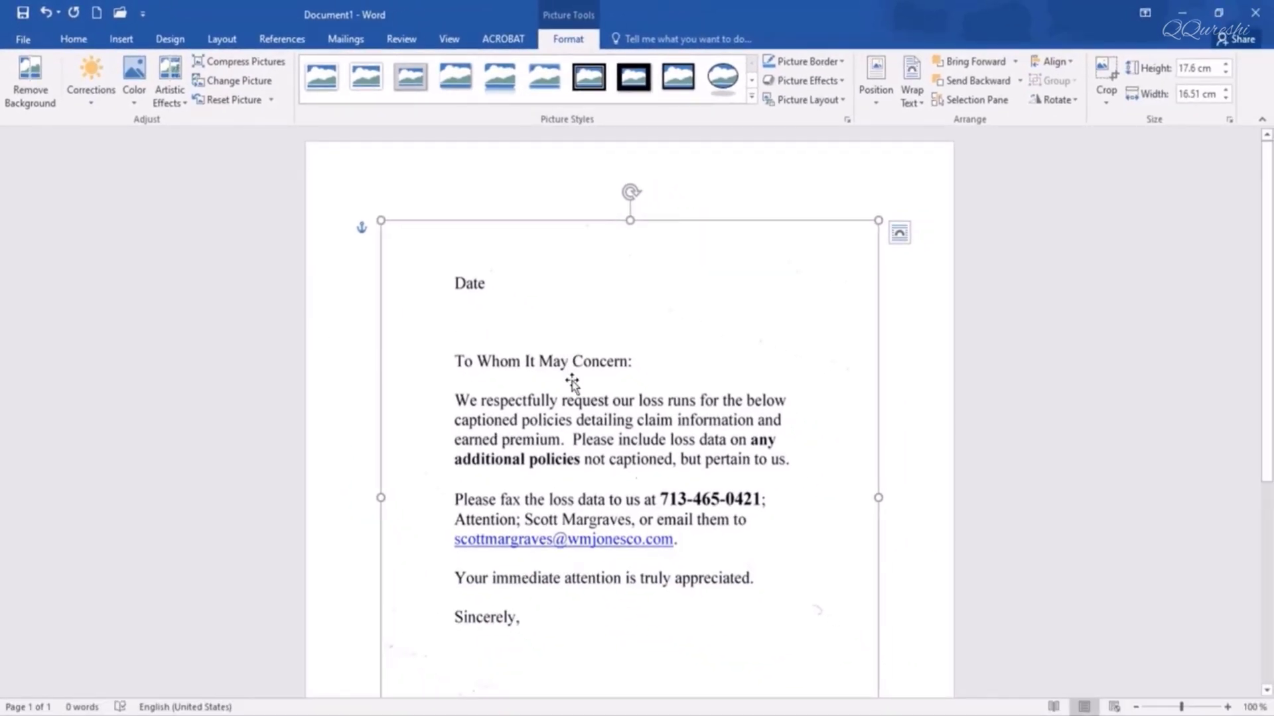
Delete the letter image and insert Doc1.pdf as a picture, filtering for All Files
key(Delete)
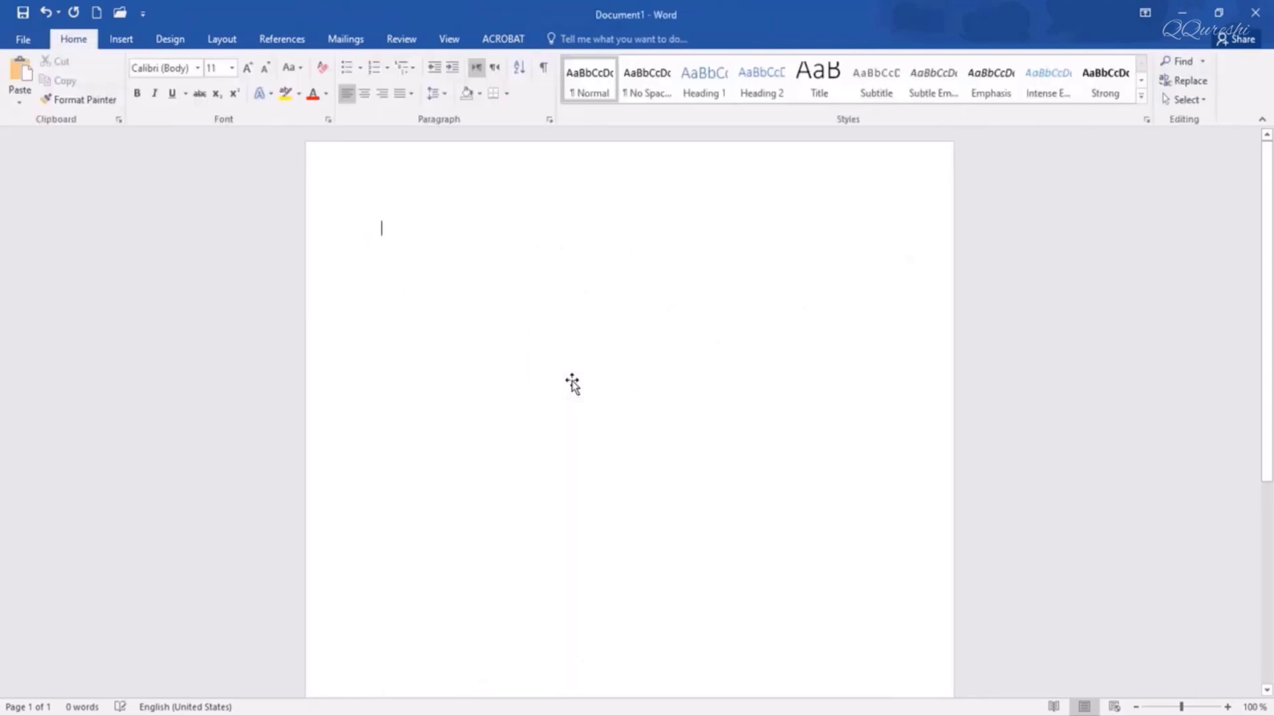
click(125, 42)
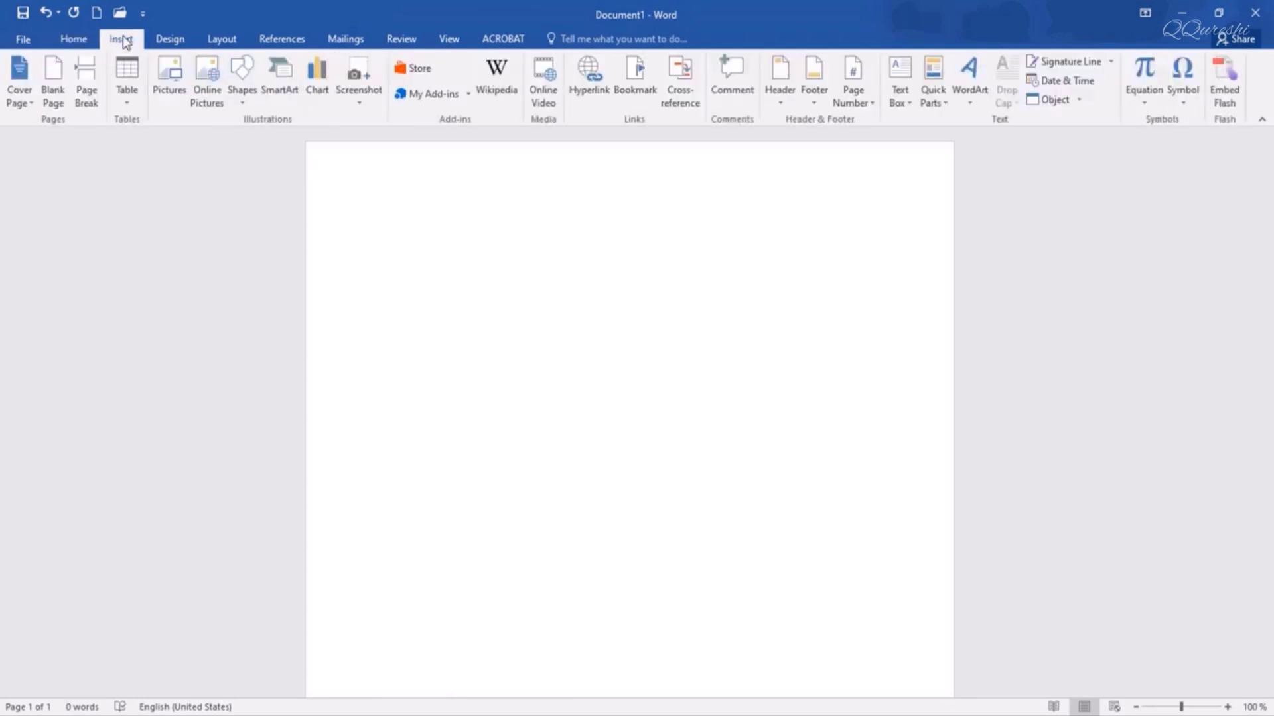
click(177, 92)
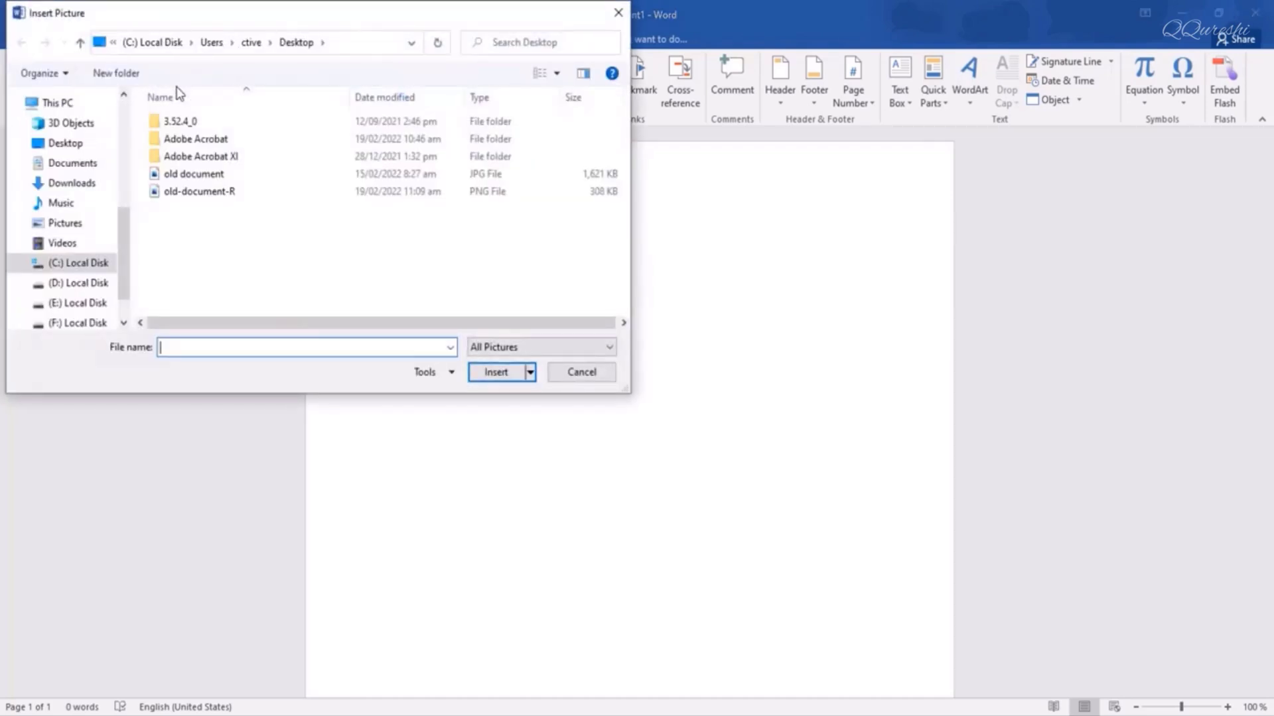
click(488, 353)
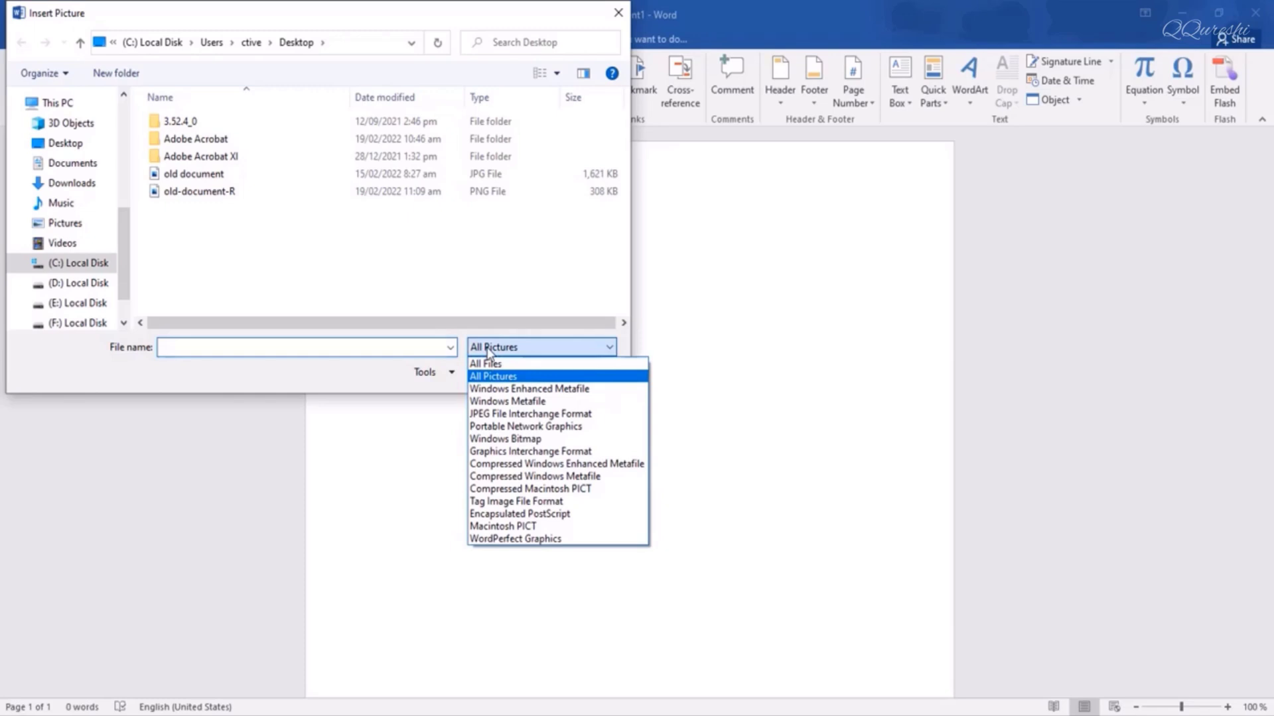
click(488, 363)
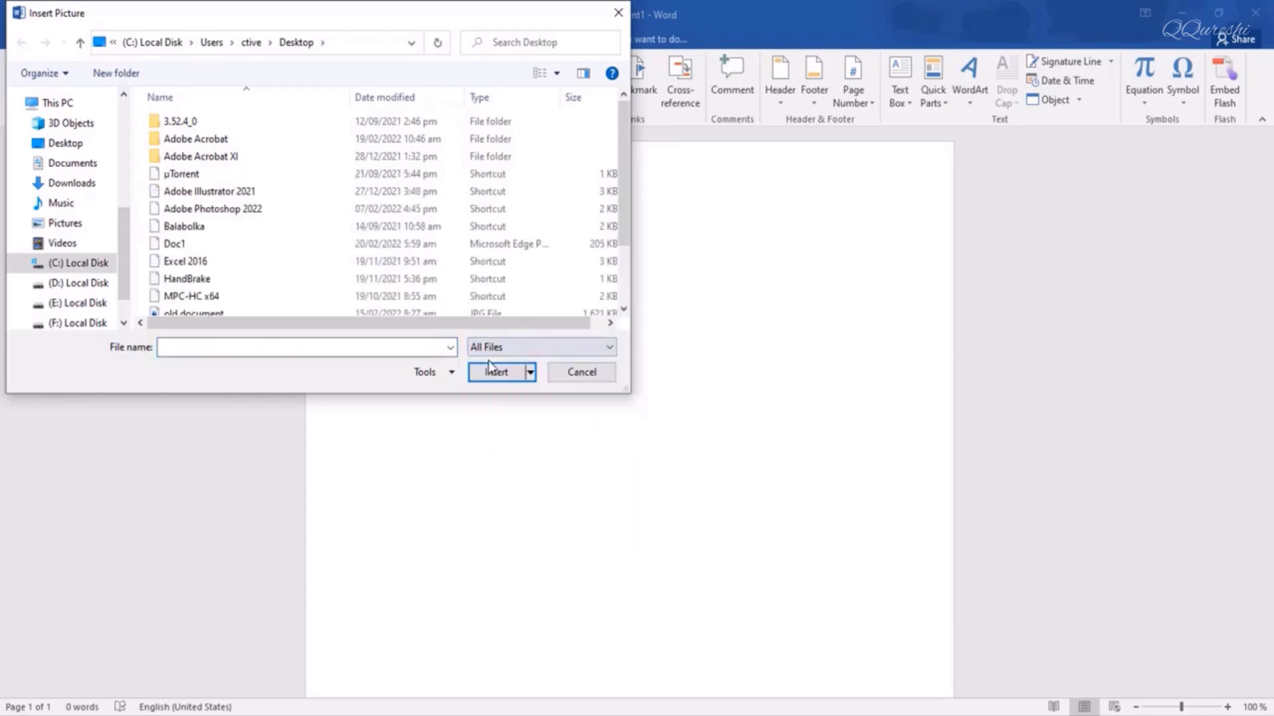
click(176, 249)
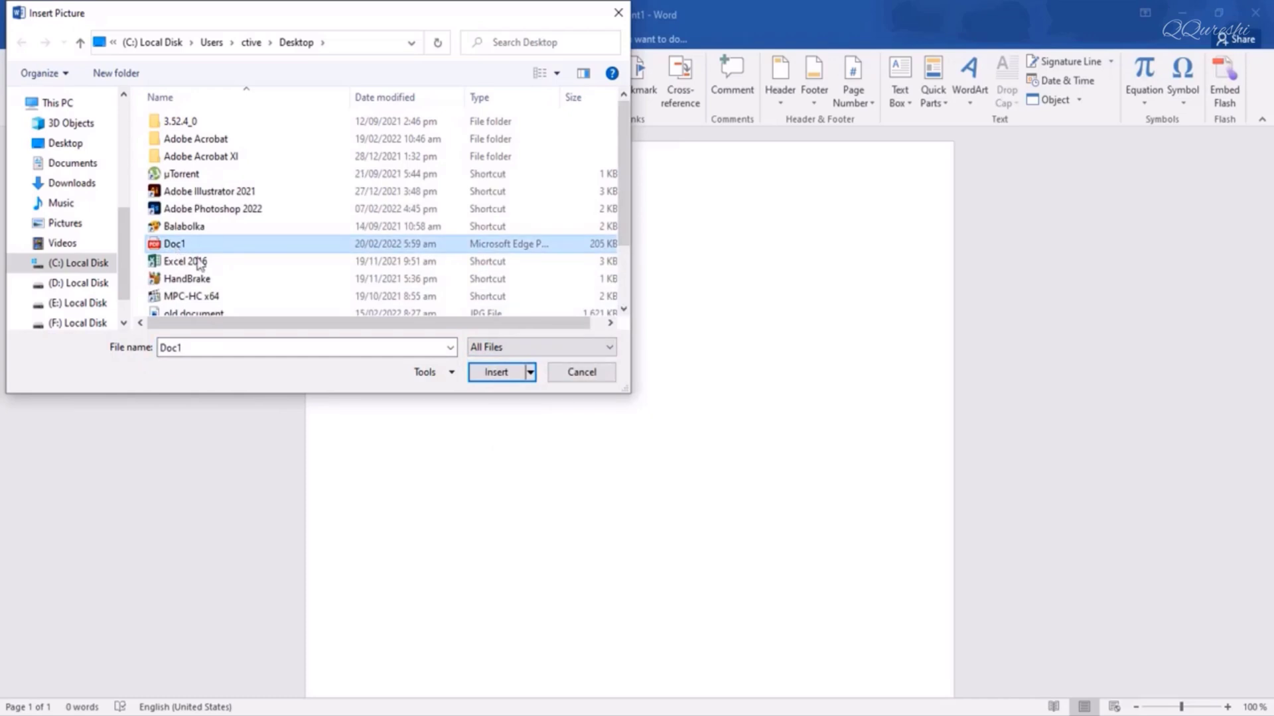
click(487, 375)
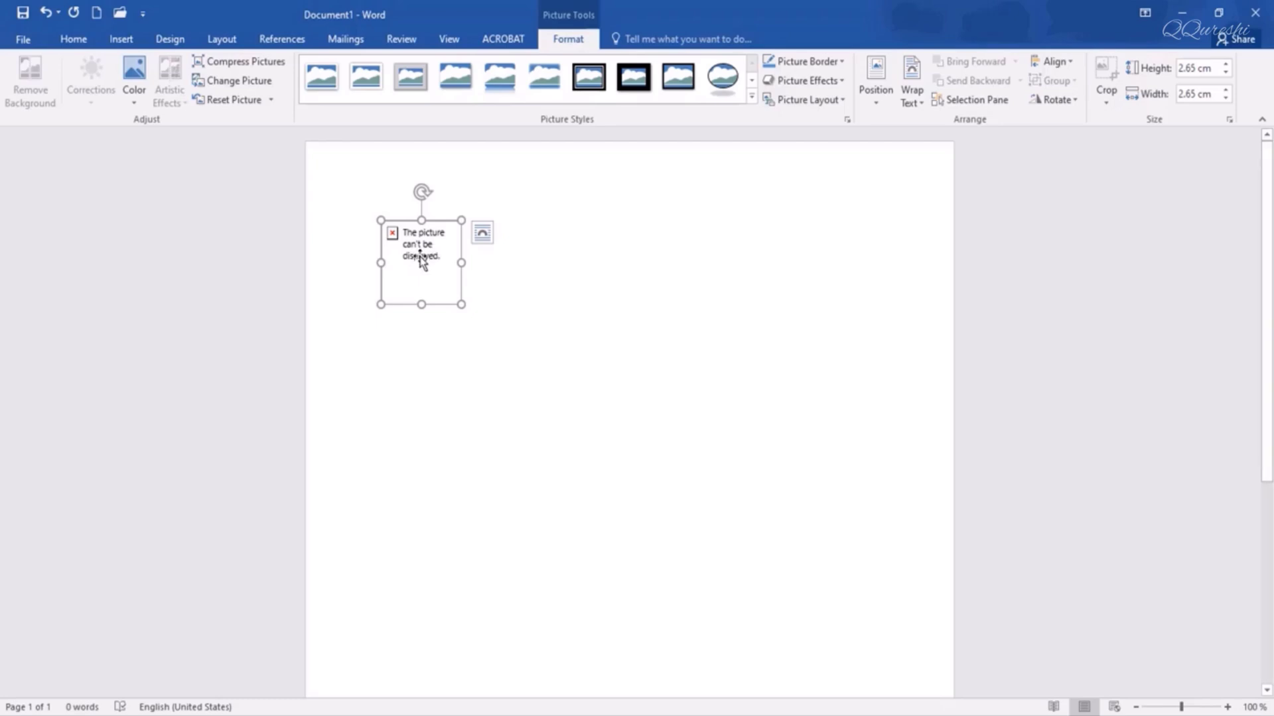
Delete the broken picture placeholder and switch the document to Outline view
key(Delete)
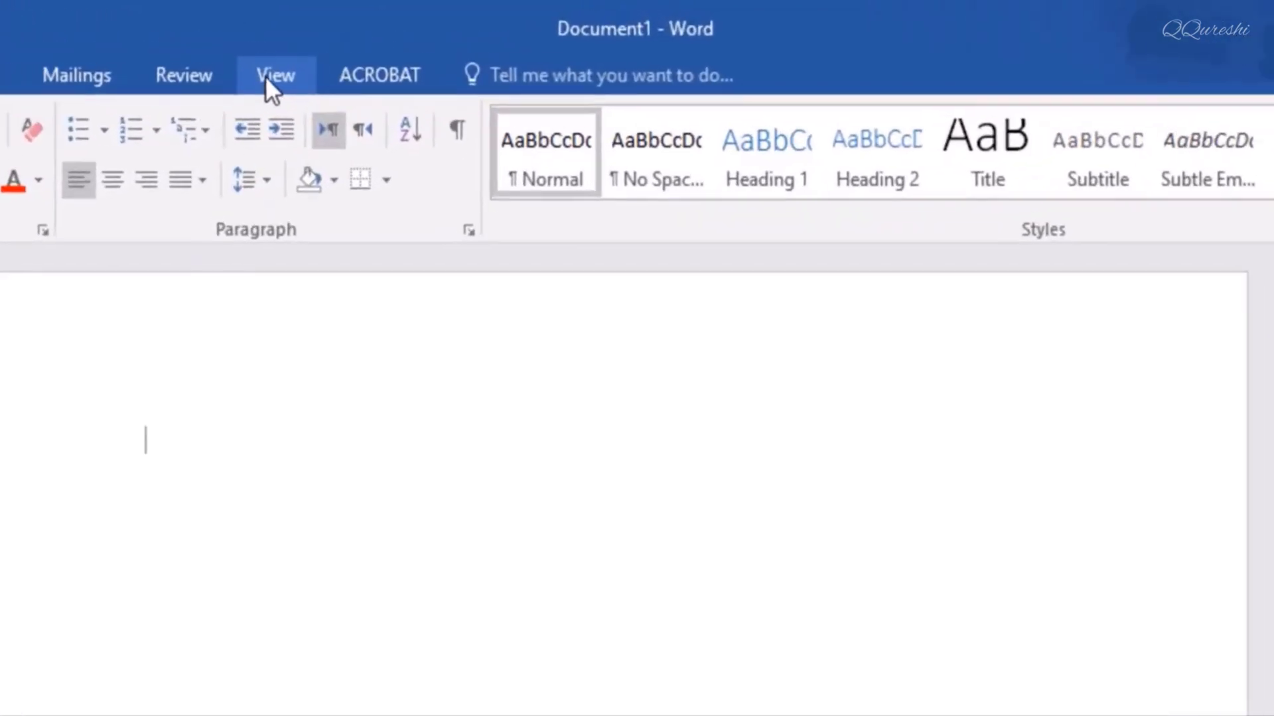
click(445, 41)
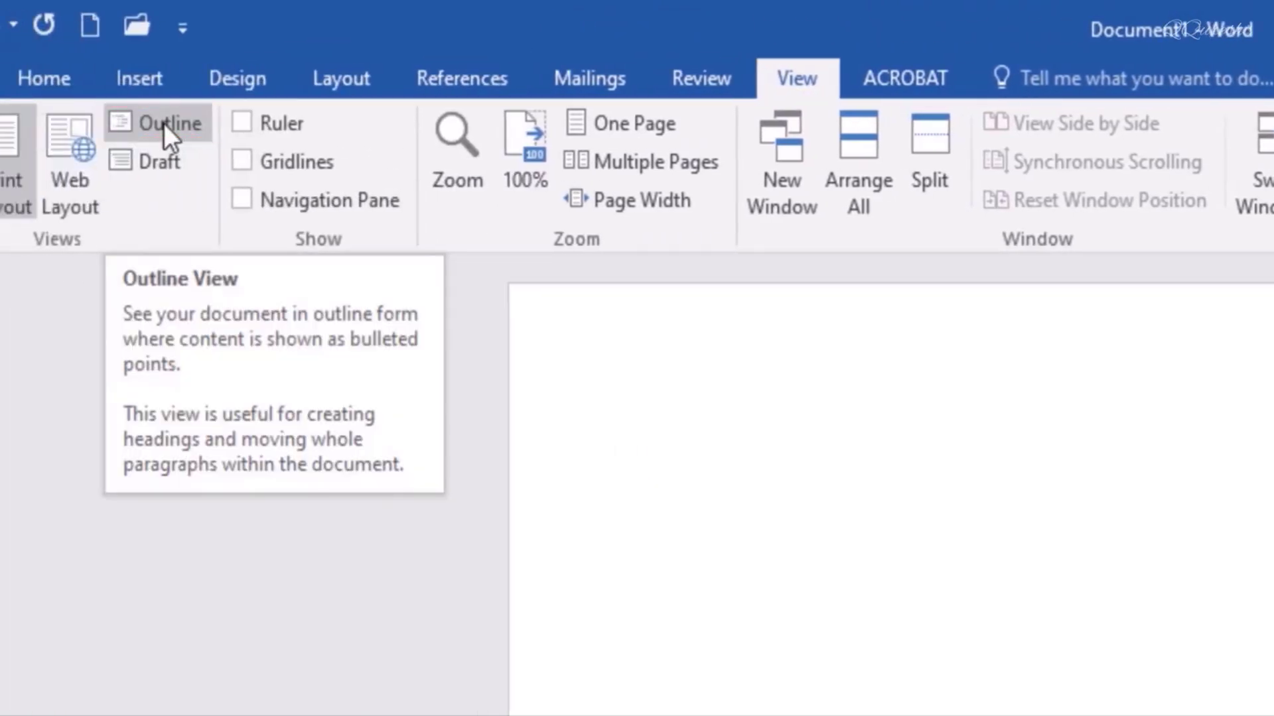
click(164, 123)
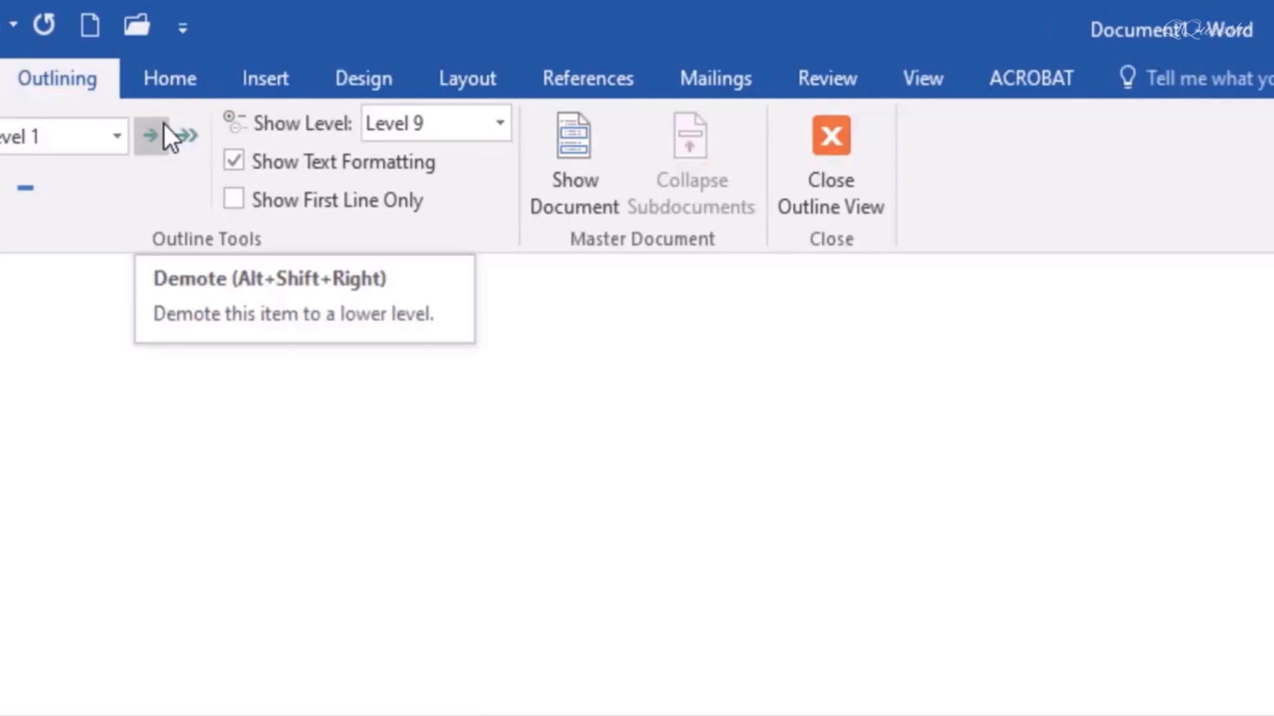
Insert the Desktop file Doc1 PDF as a subdocument
click(575, 213)
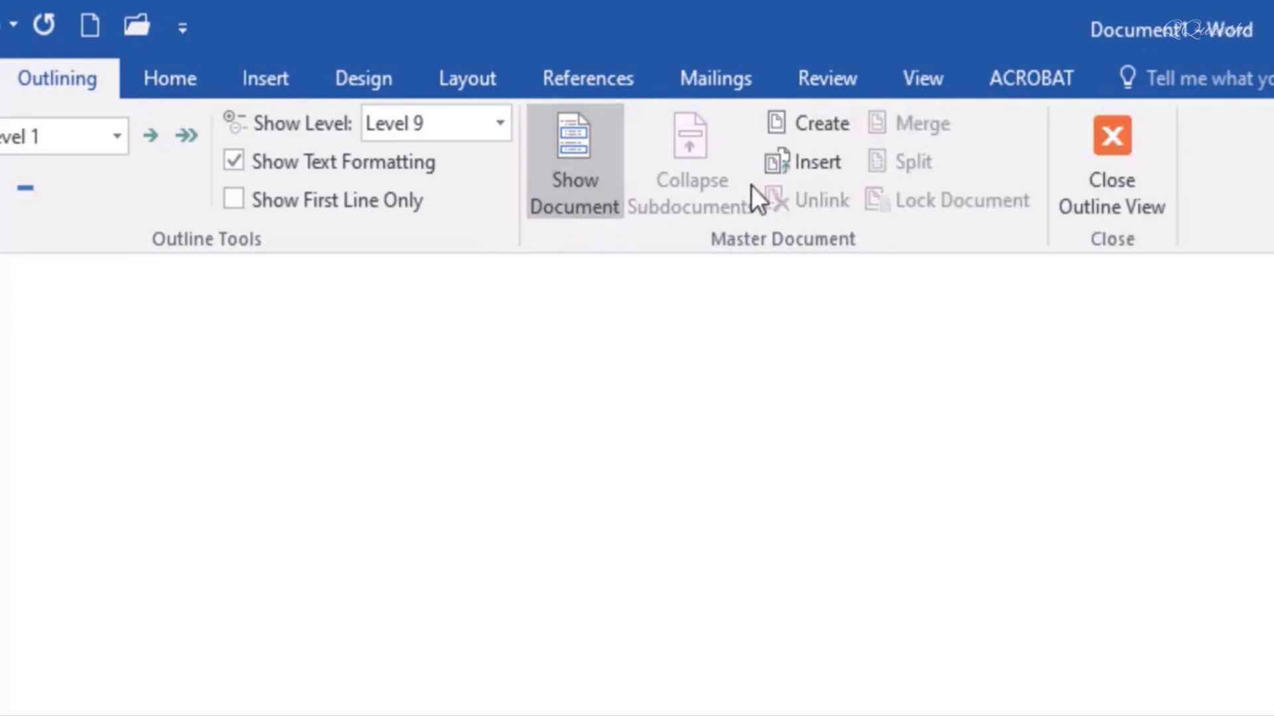
click(823, 163)
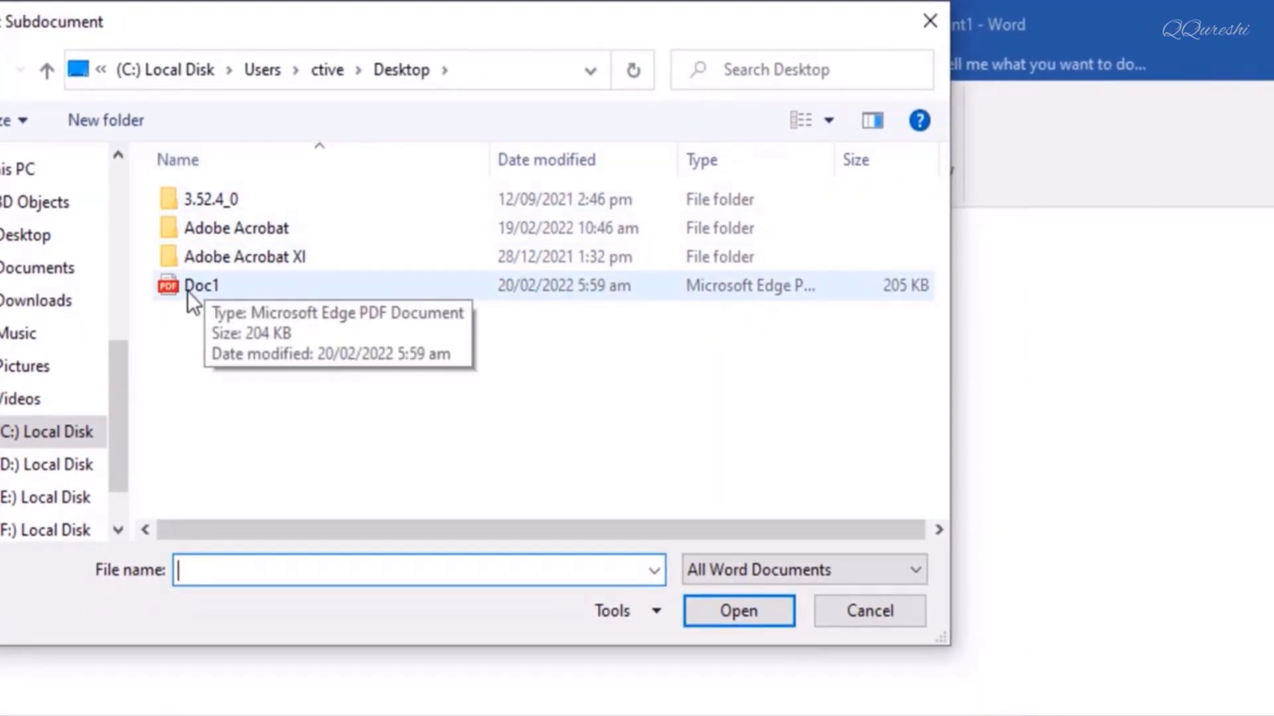
click(202, 289)
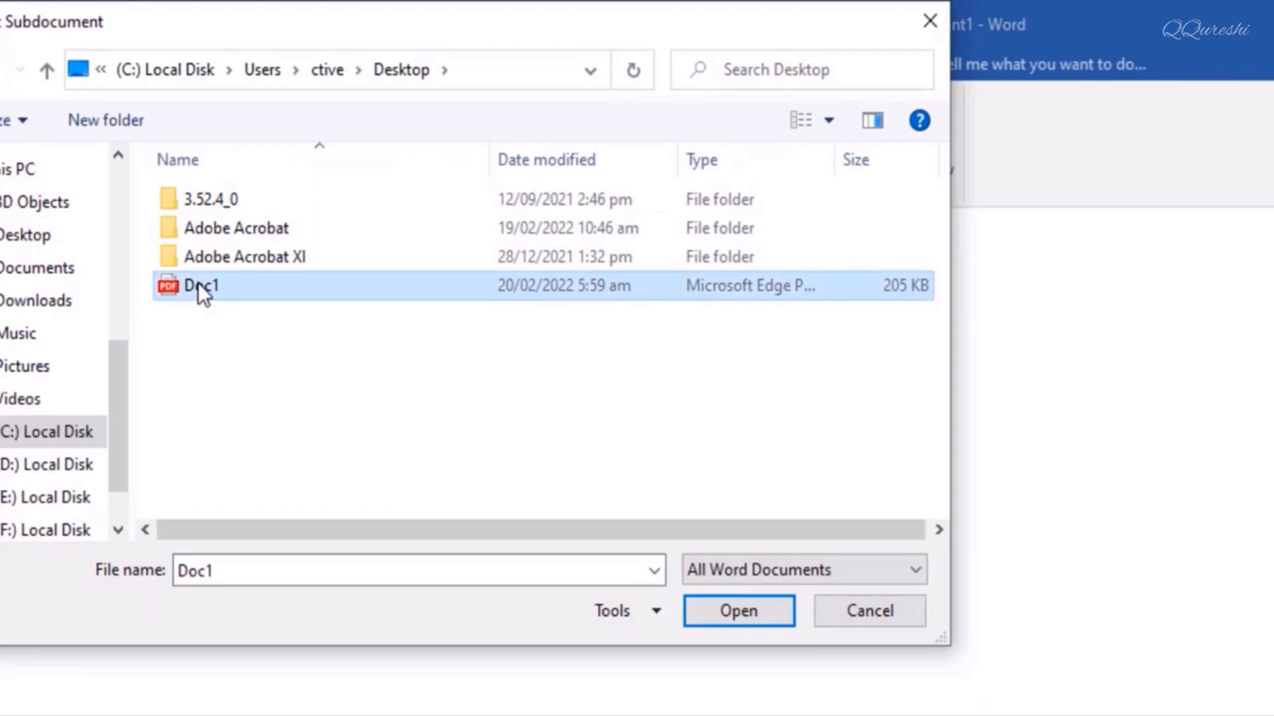
click(736, 611)
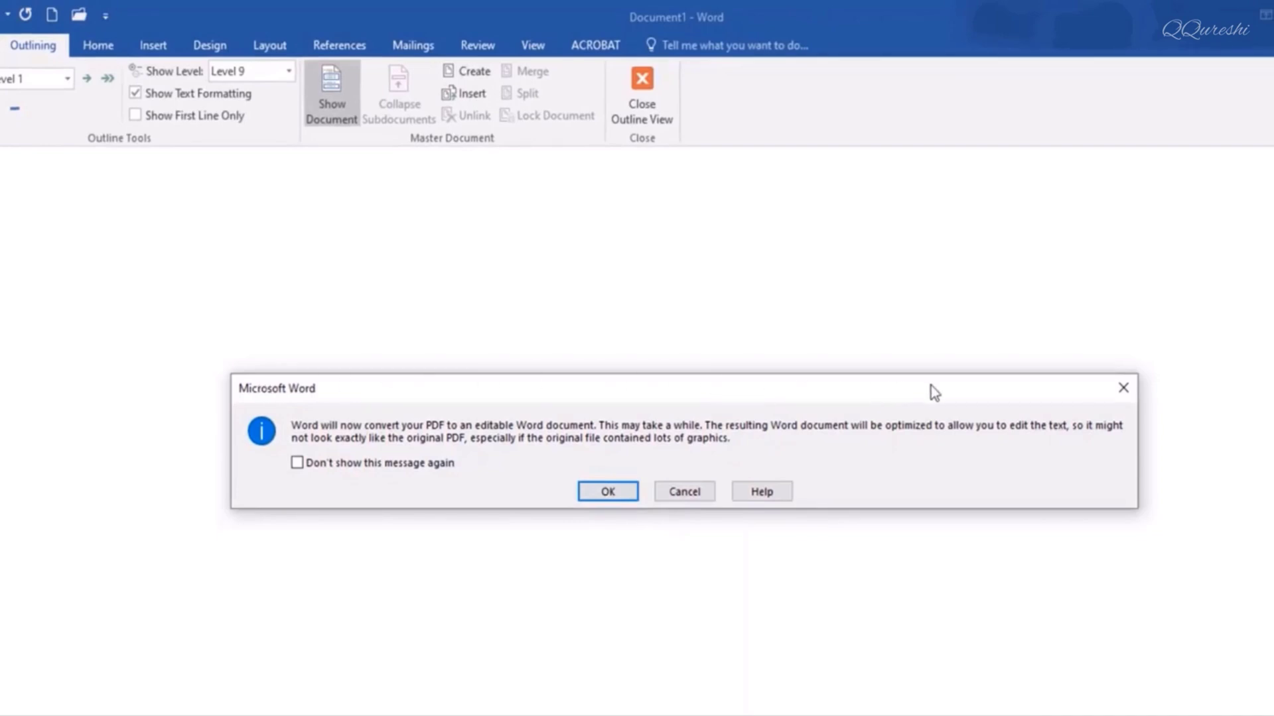
Accept converting Doc1 PDF to editable text, then close Outline view
click(619, 488)
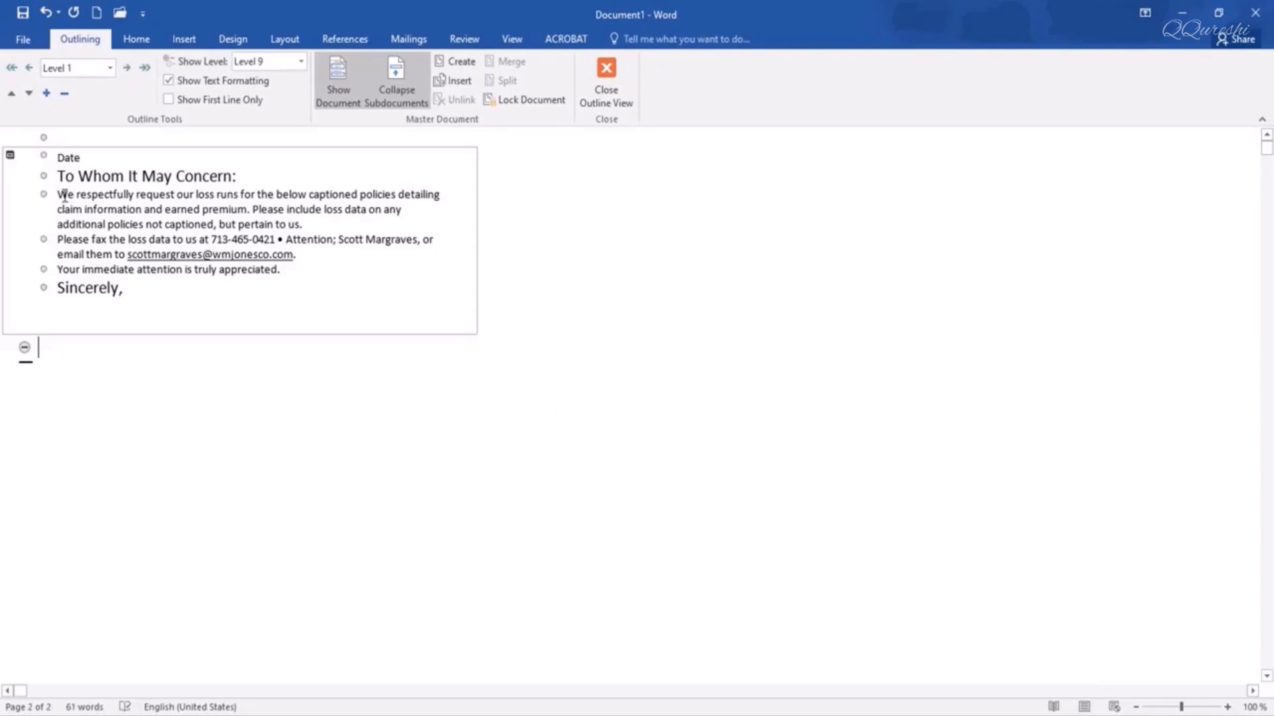
mouse_move(57, 194)
mouse_down()
mouse_move(191, 207)
mouse_move(215, 268)
mouse_move(281, 271)
mouse_up()
click(201, 227)
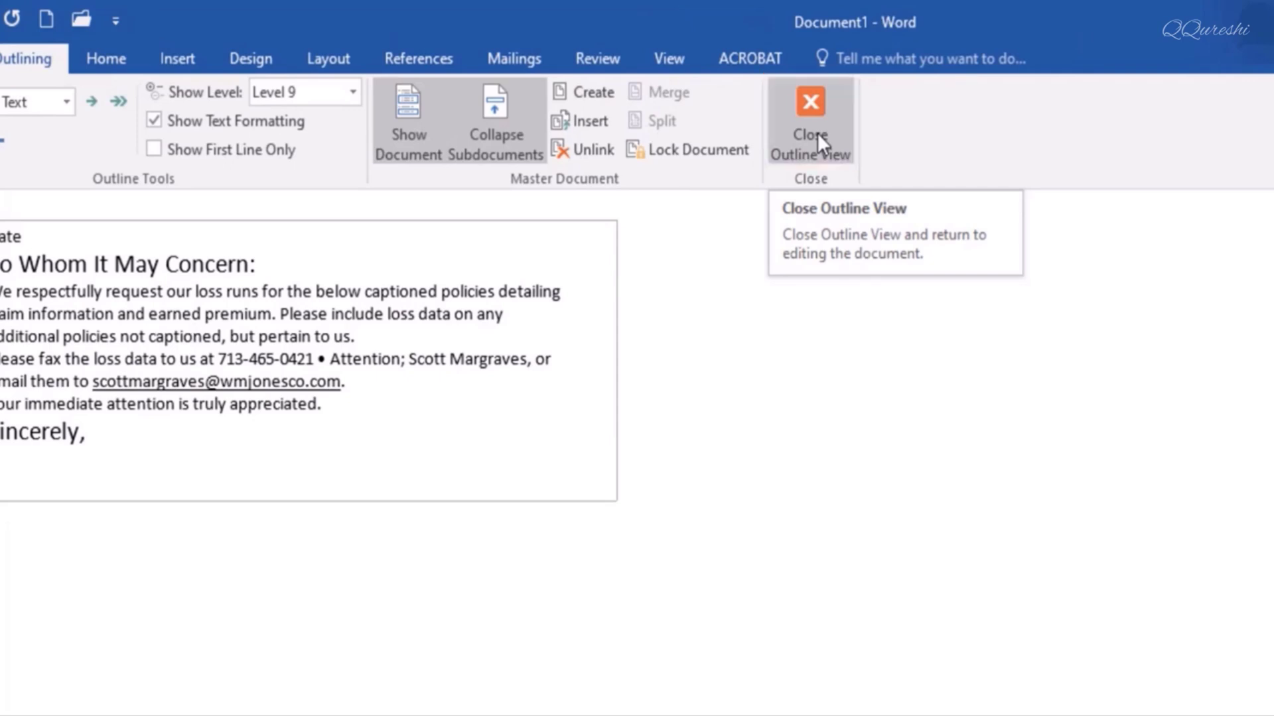
click(818, 133)
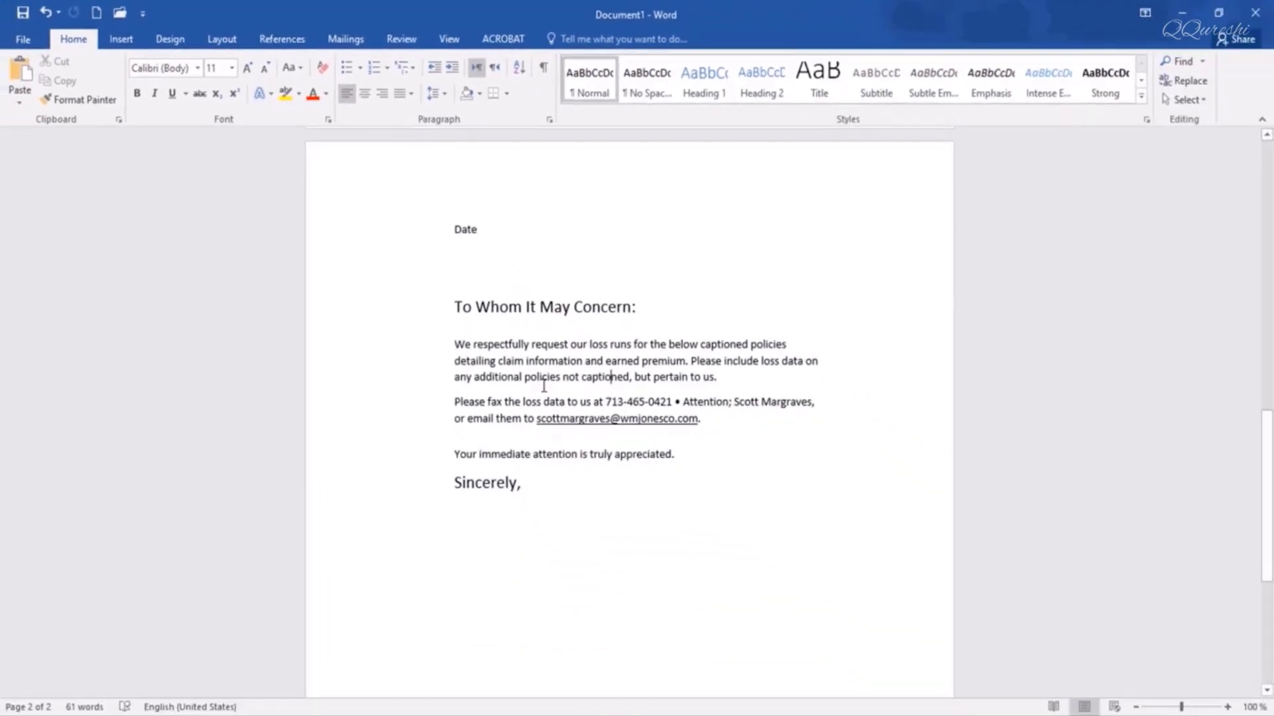
scroll(544, 384, down, 3)
scroll(544, 386, up, 8)
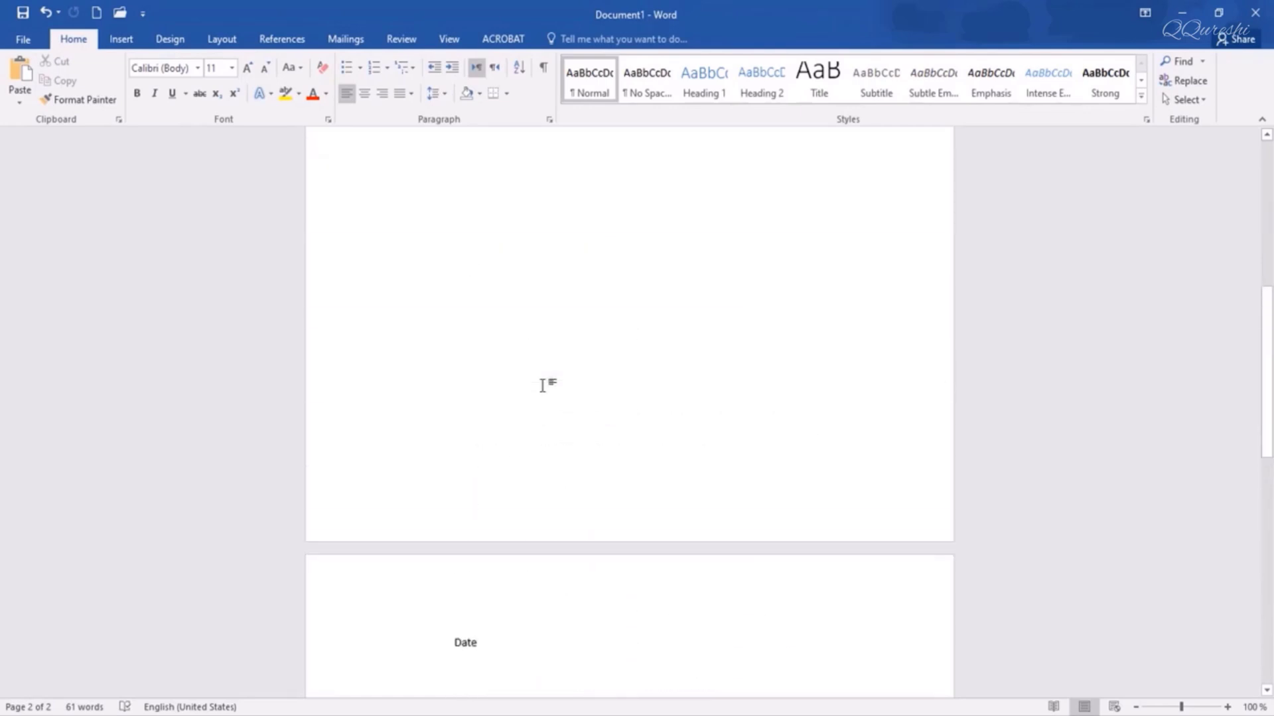
scroll(544, 384, down, 5)
scroll(544, 386, down, 5)
scroll(543, 385, down, 2)
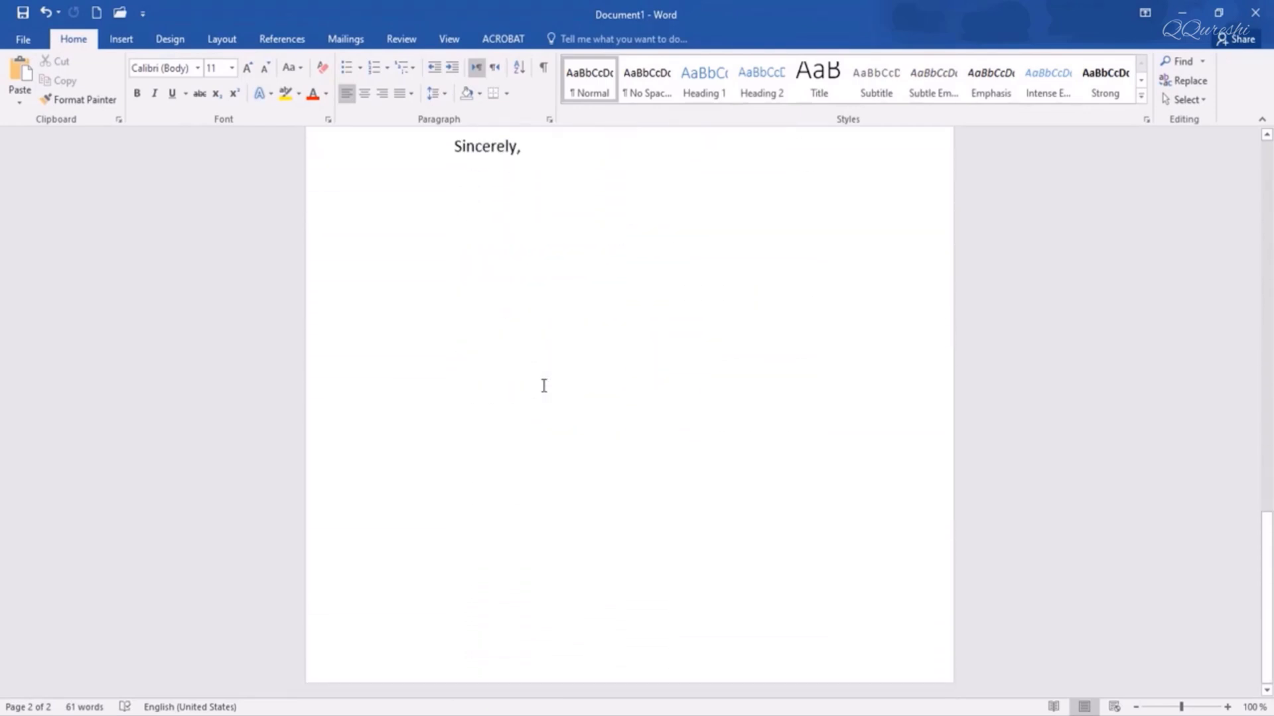
scroll(543, 386, up, 5)
scroll(544, 386, up, 5)
scroll(543, 385, down, 3)
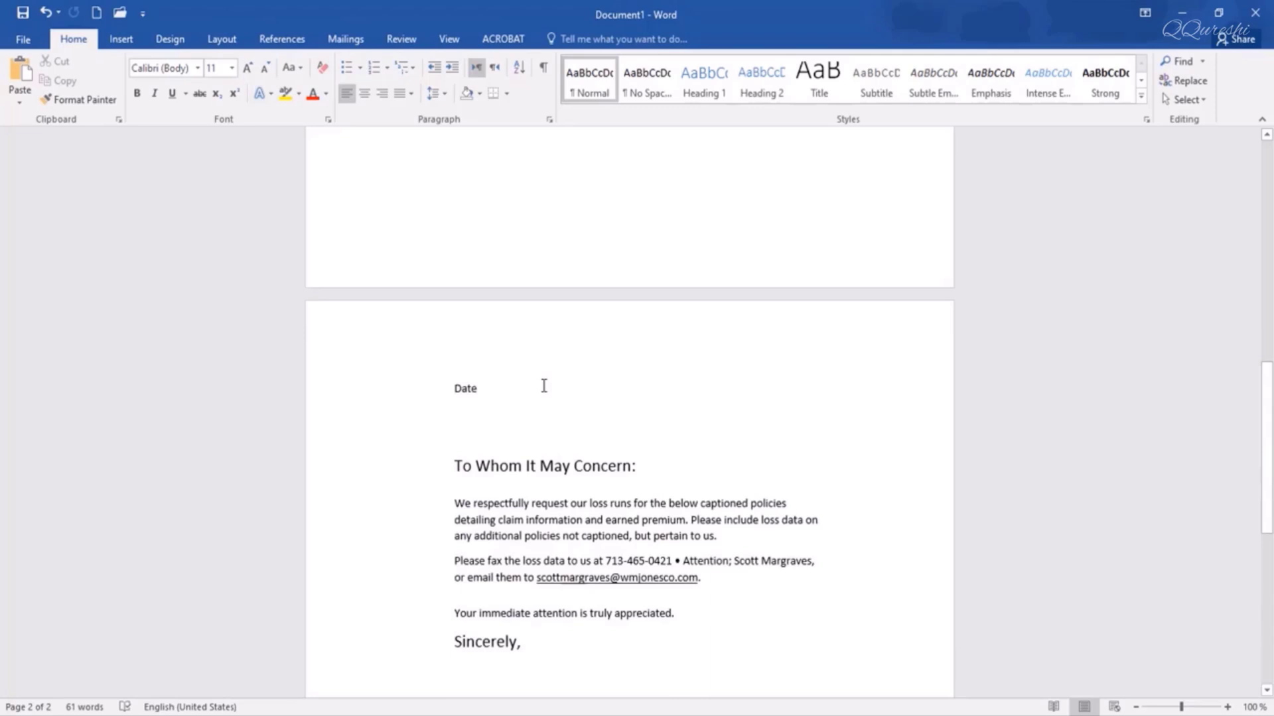
scroll(544, 385, down, 2)
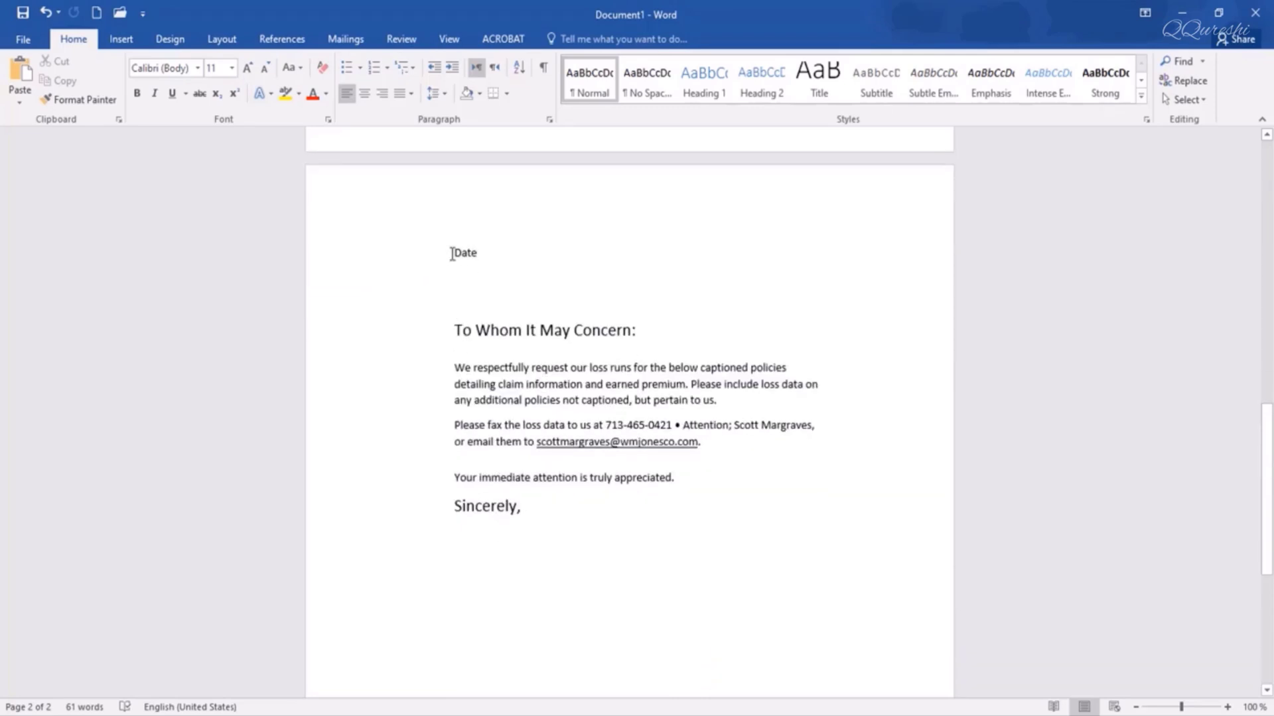
drag(472, 258, 539, 332)
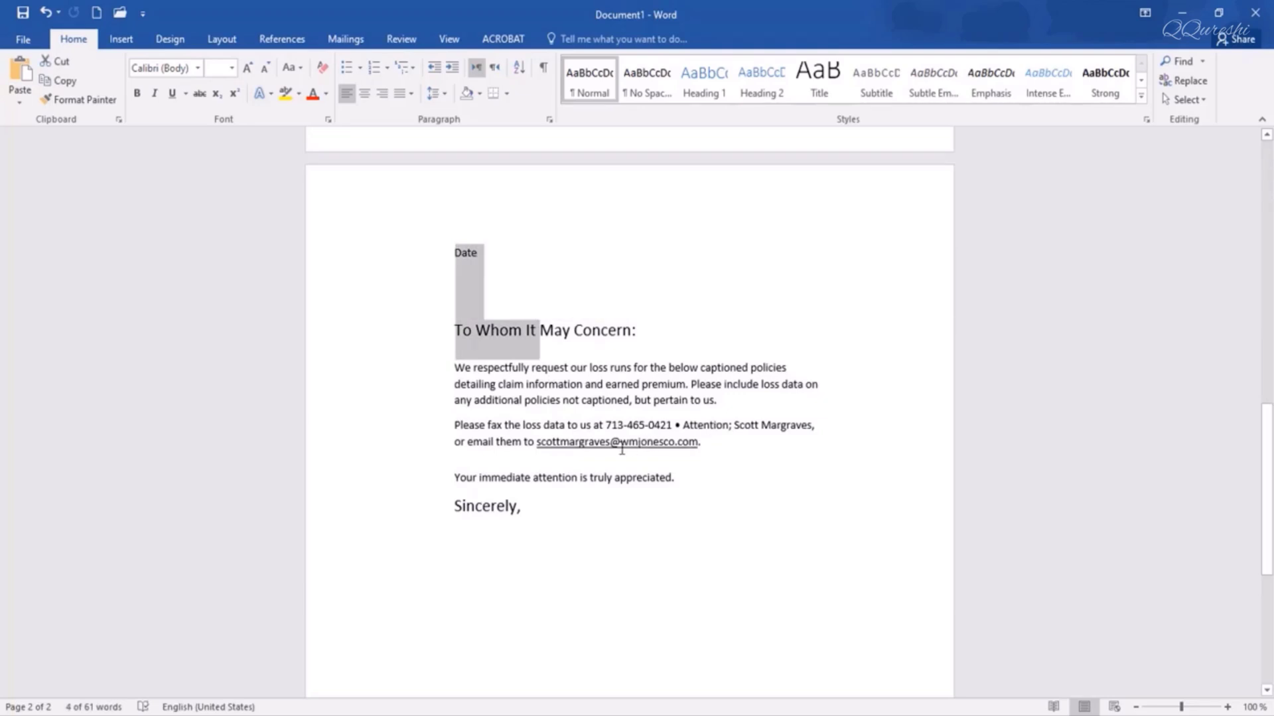
drag(516, 477, 683, 481)
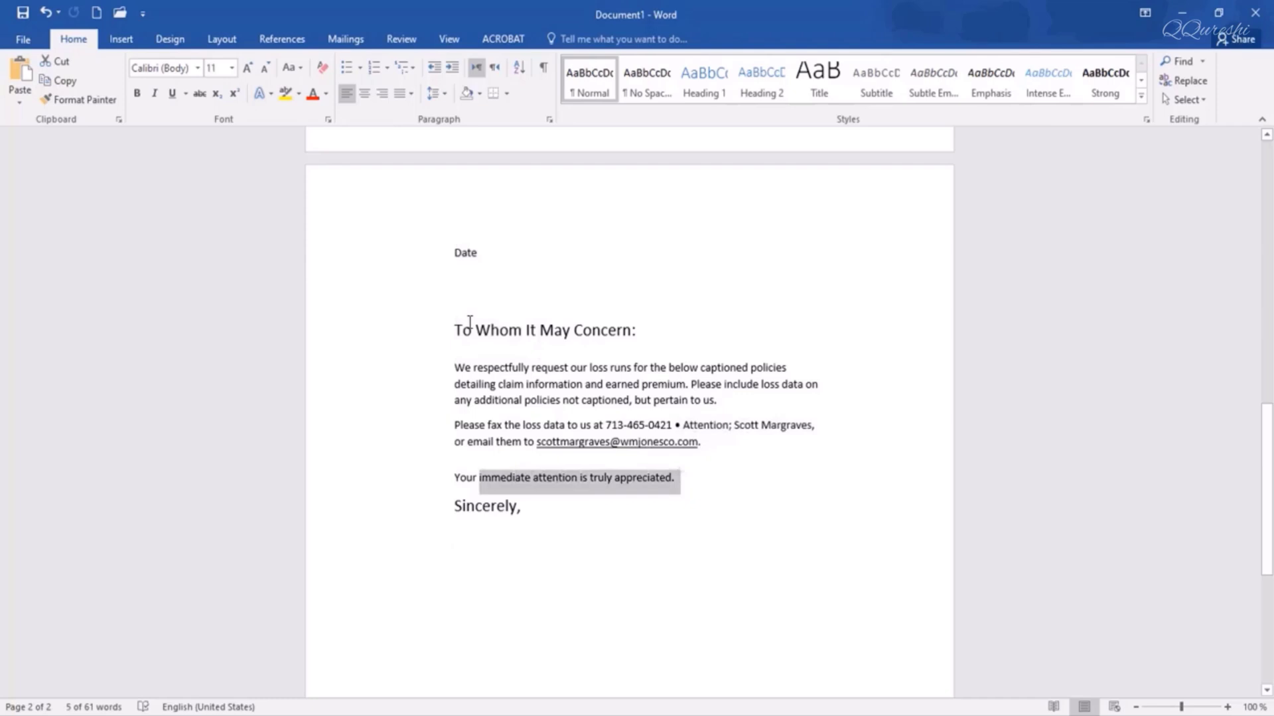
click(475, 350)
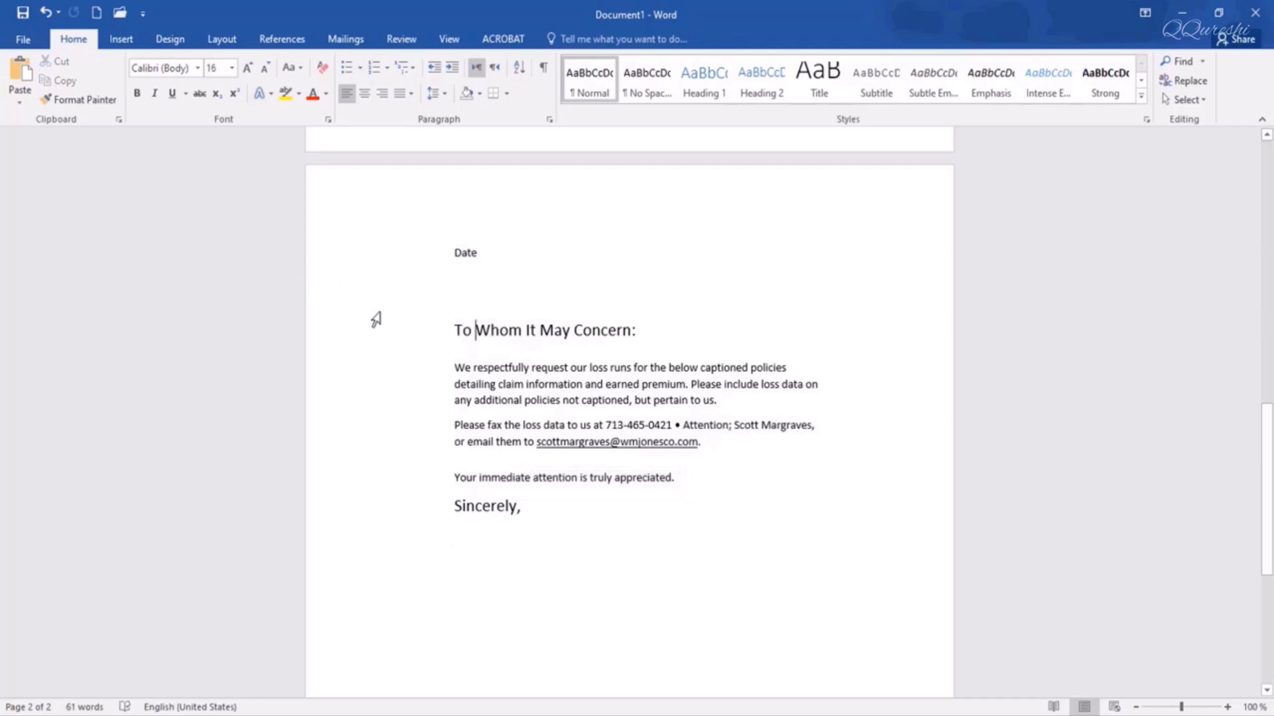
click(22, 44)
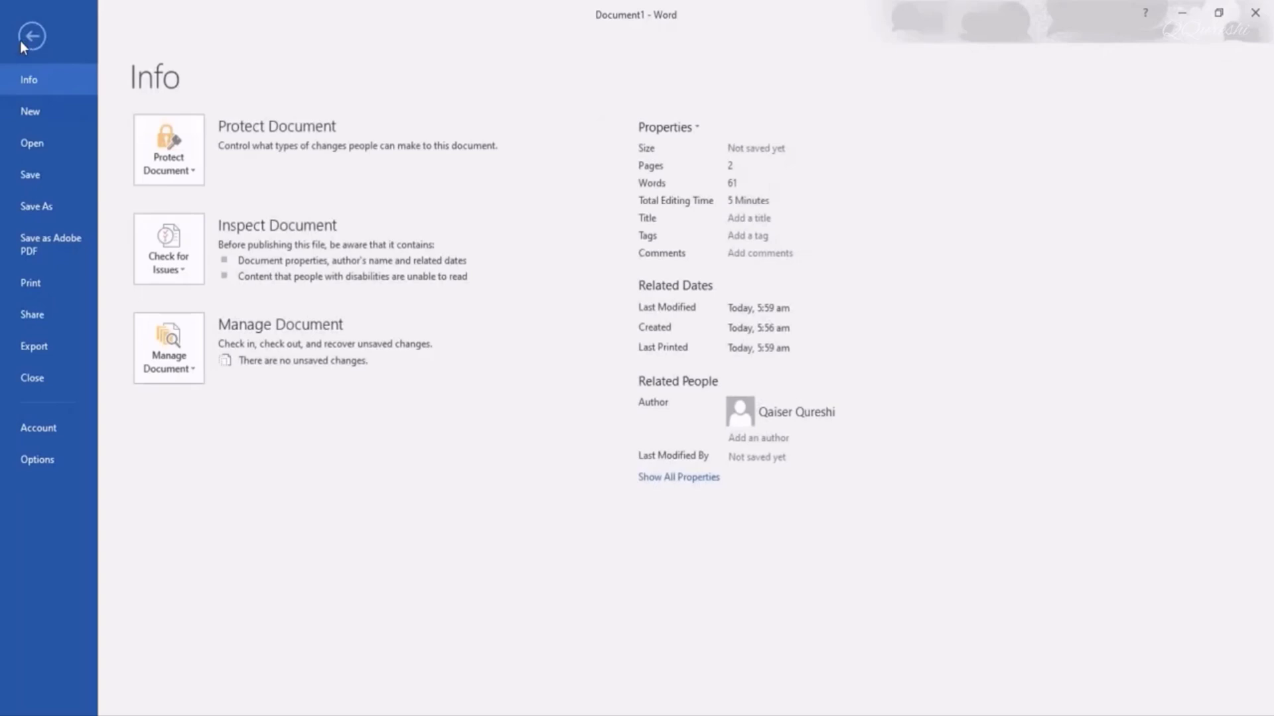
click(29, 204)
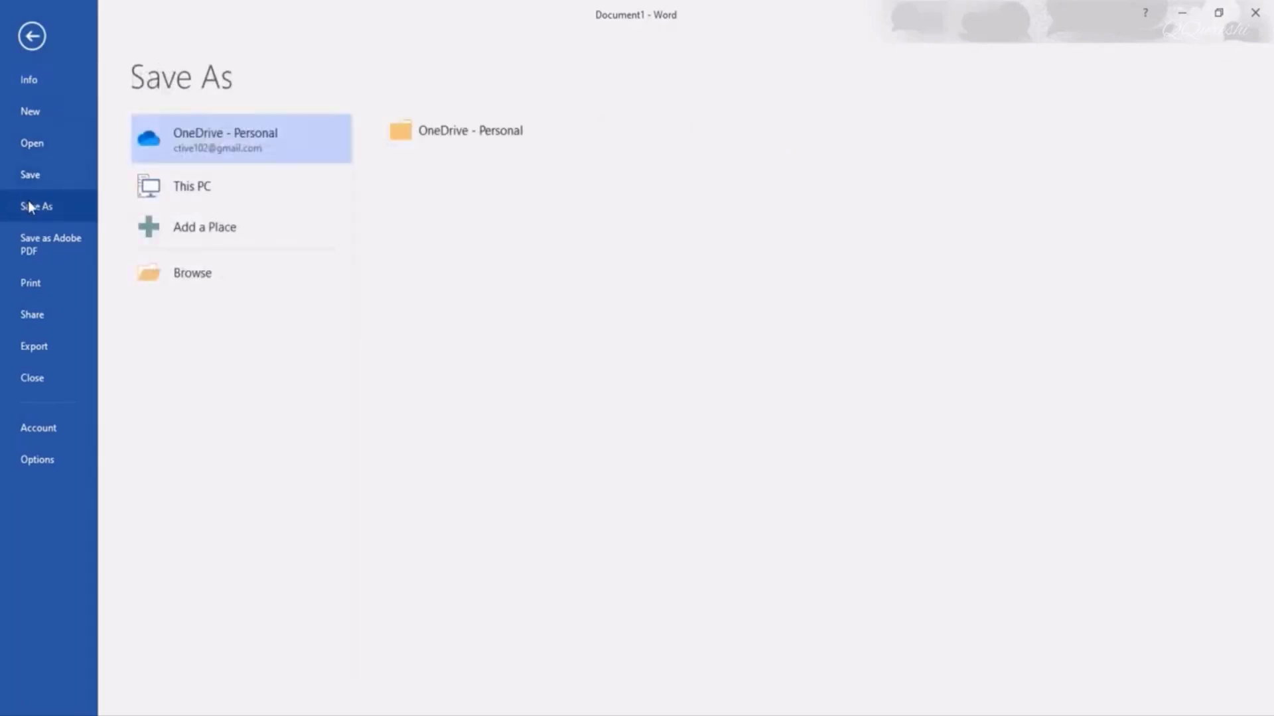
click(210, 281)
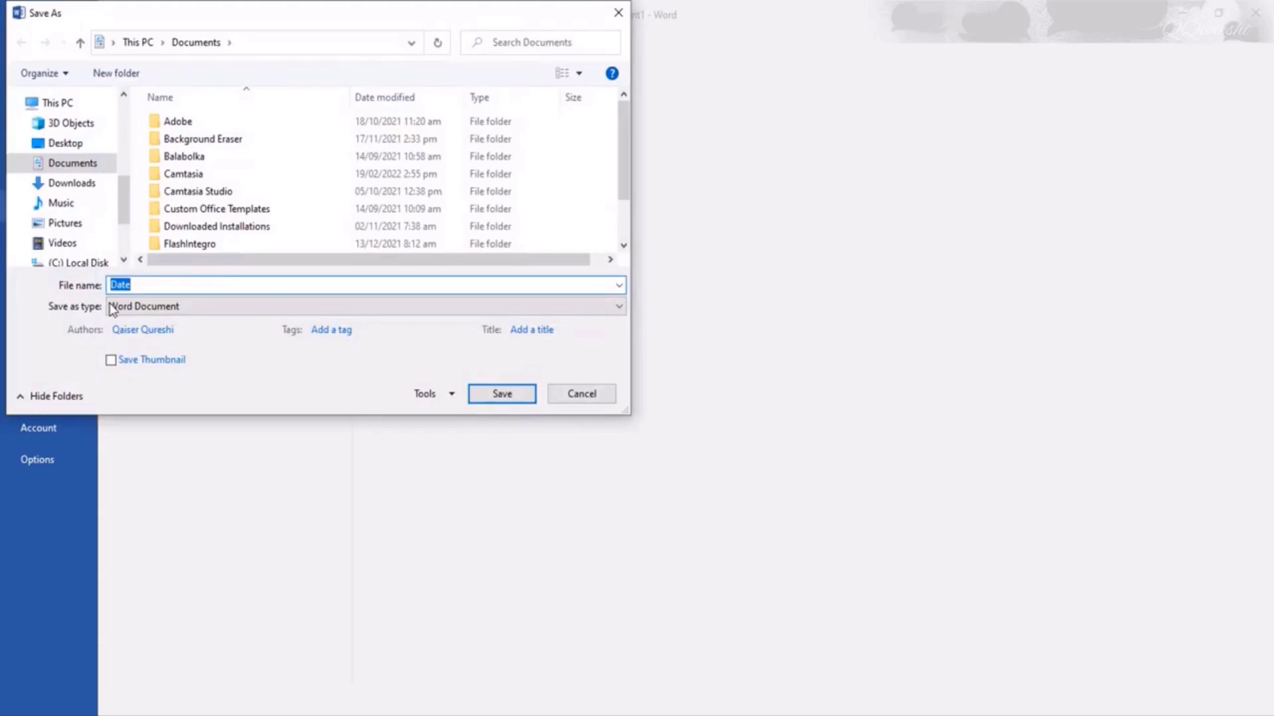
click(183, 306)
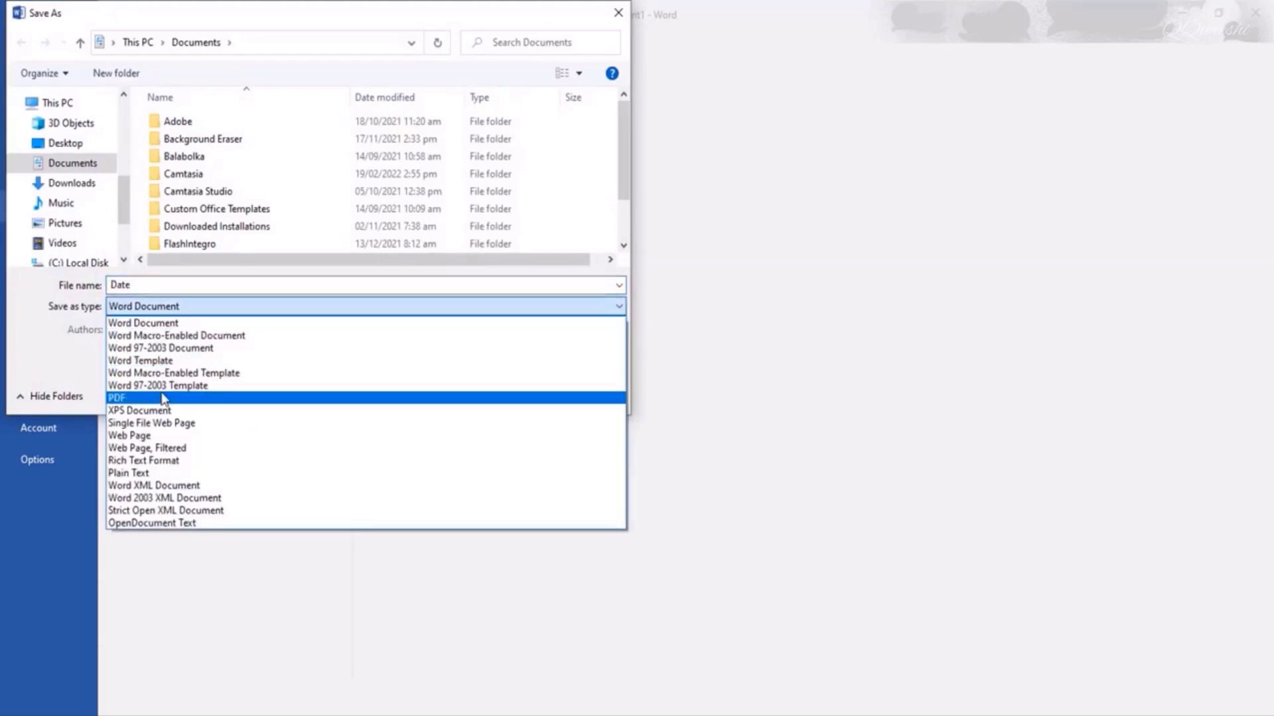
click(165, 399)
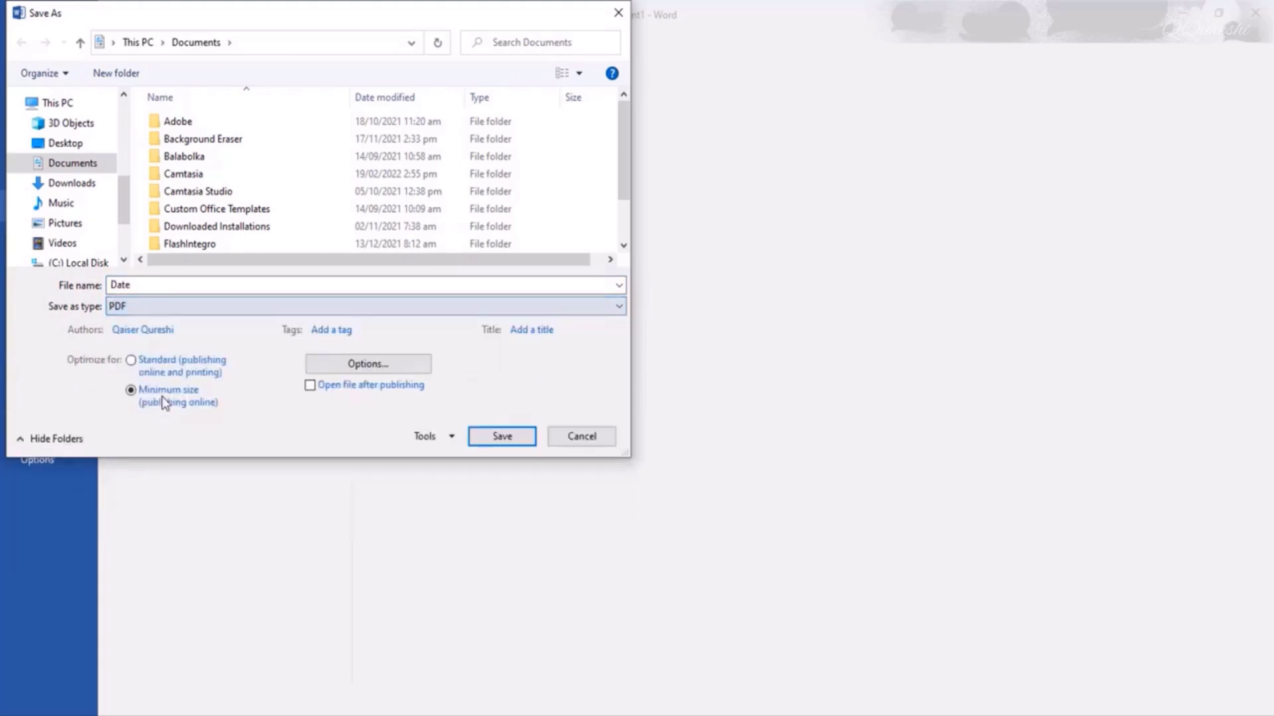
click(595, 437)
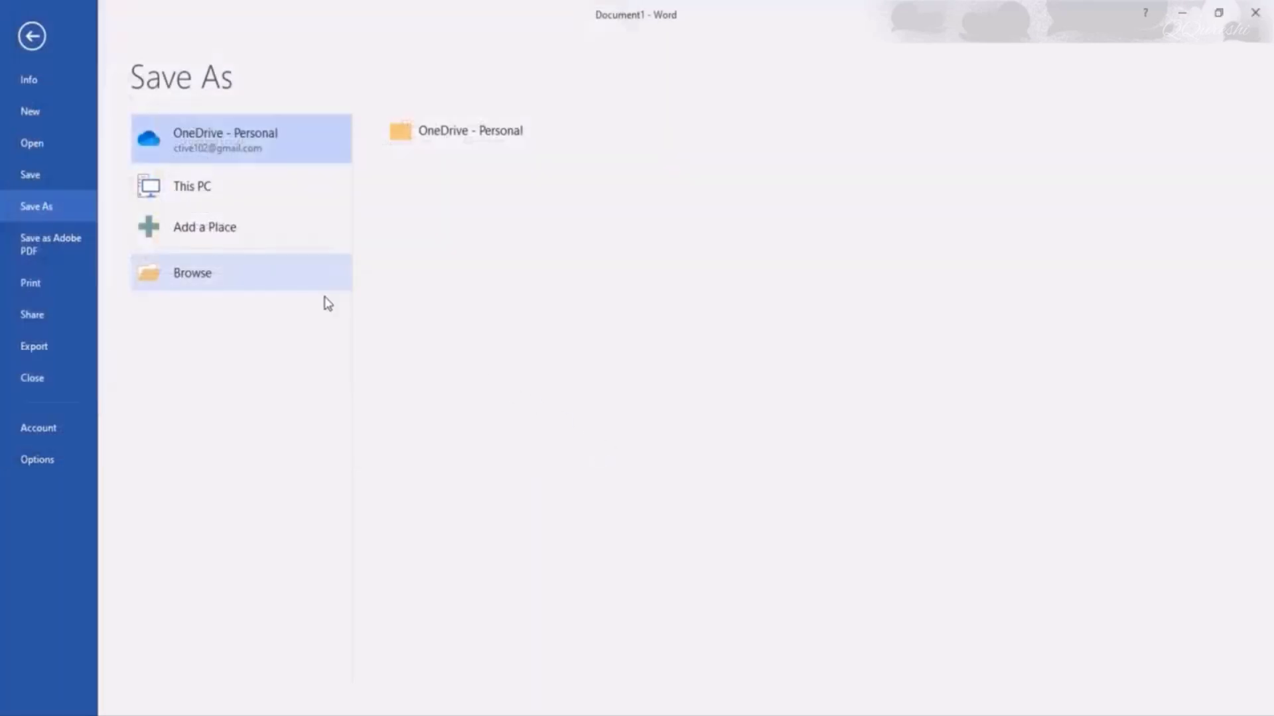
click(28, 35)
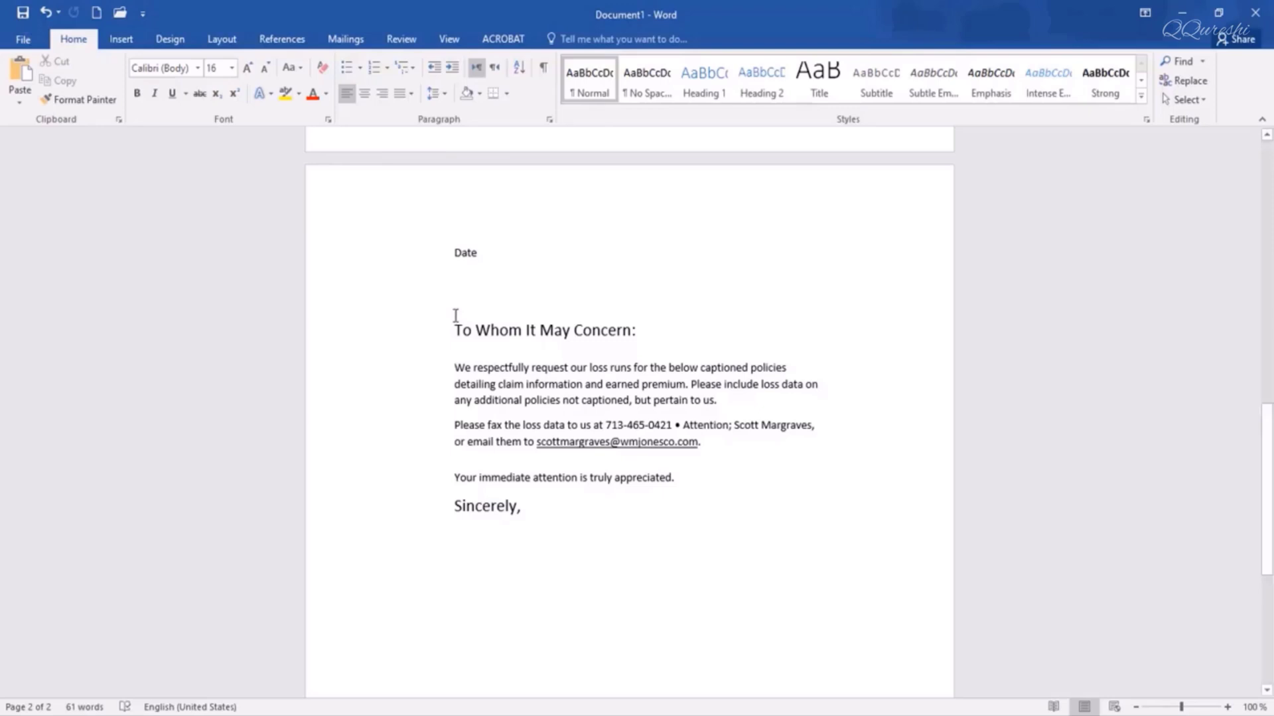
Set the two body paragraphs and closing line to font size 14
mouse_move(463, 331)
mouse_down()
mouse_move(611, 332)
mouse_move(675, 479)
mouse_up()
click(556, 400)
drag(423, 377, 409, 484)
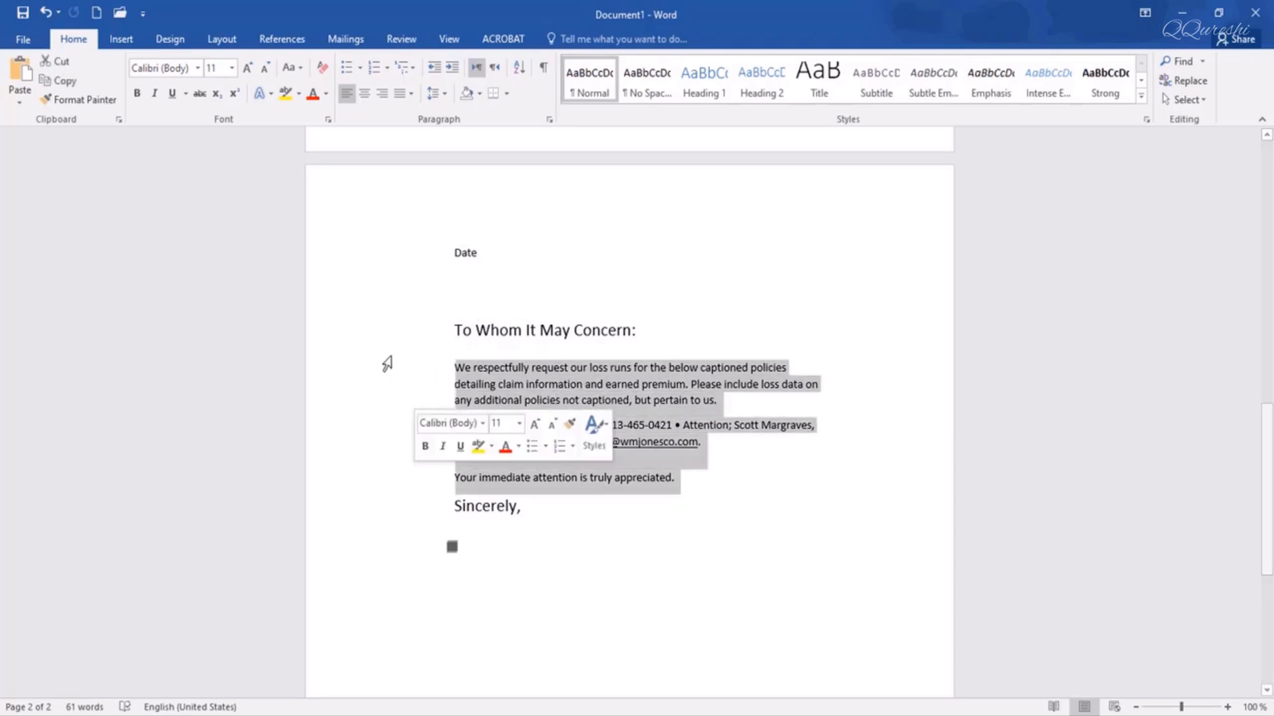
click(232, 67)
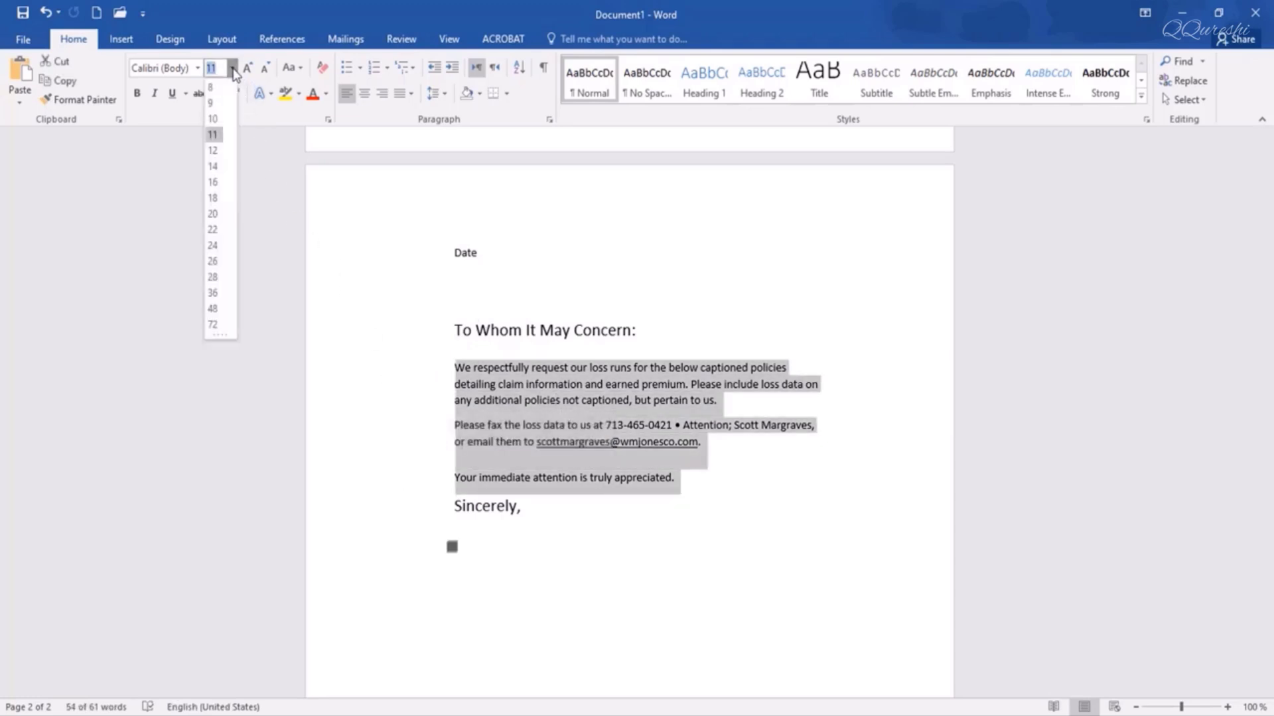
click(214, 168)
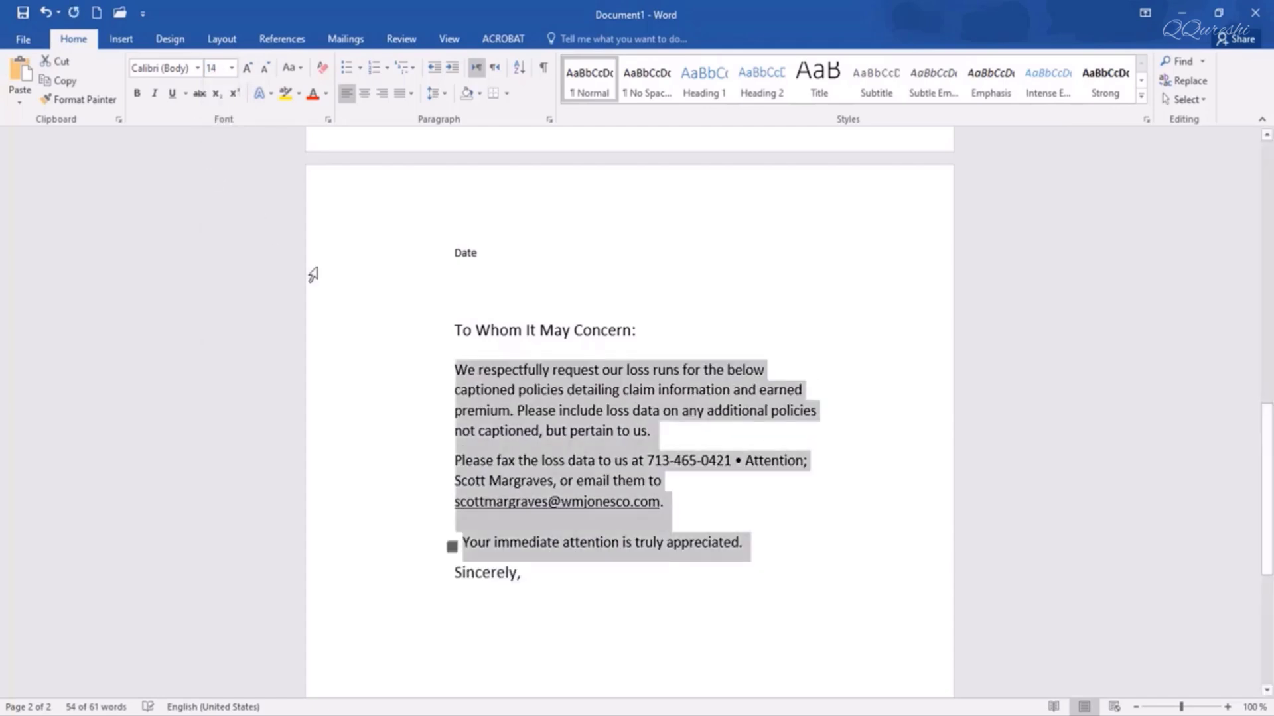
Redo the break before the thank-you sentence and select 'policies' through 'pertain'
click(390, 464)
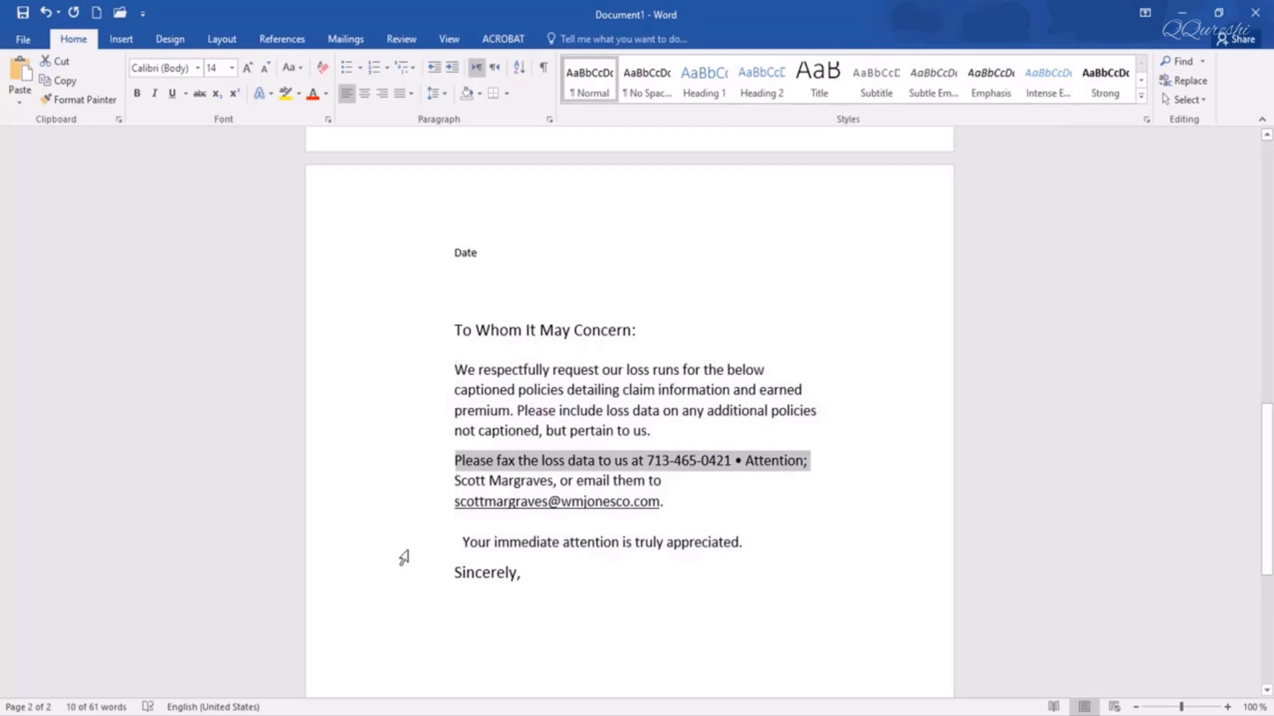
click(457, 545)
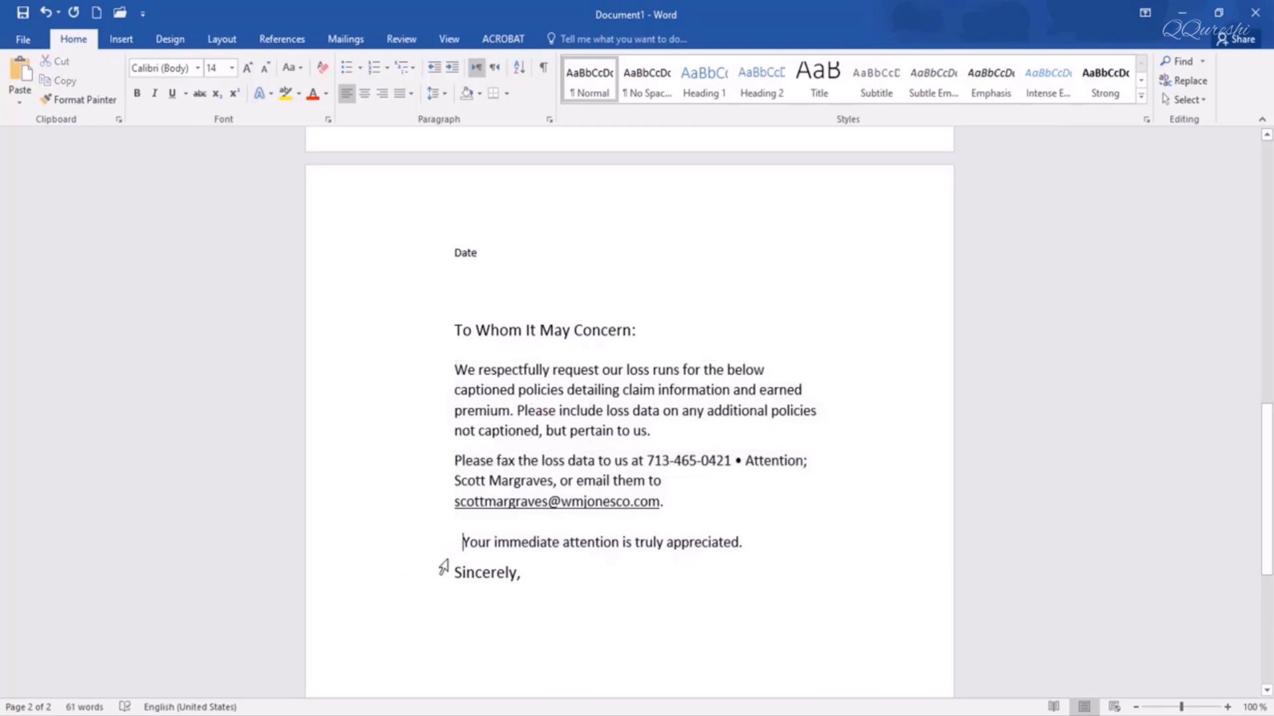
key(BackSpace)
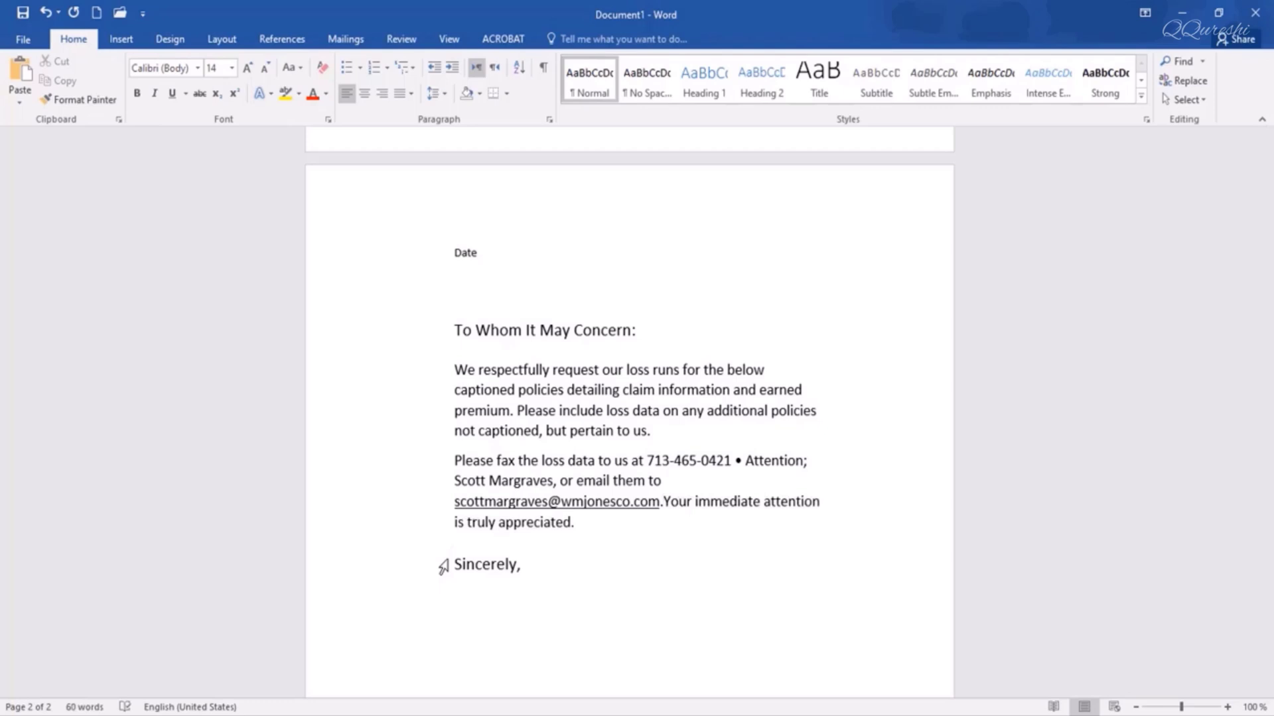
key(Return)
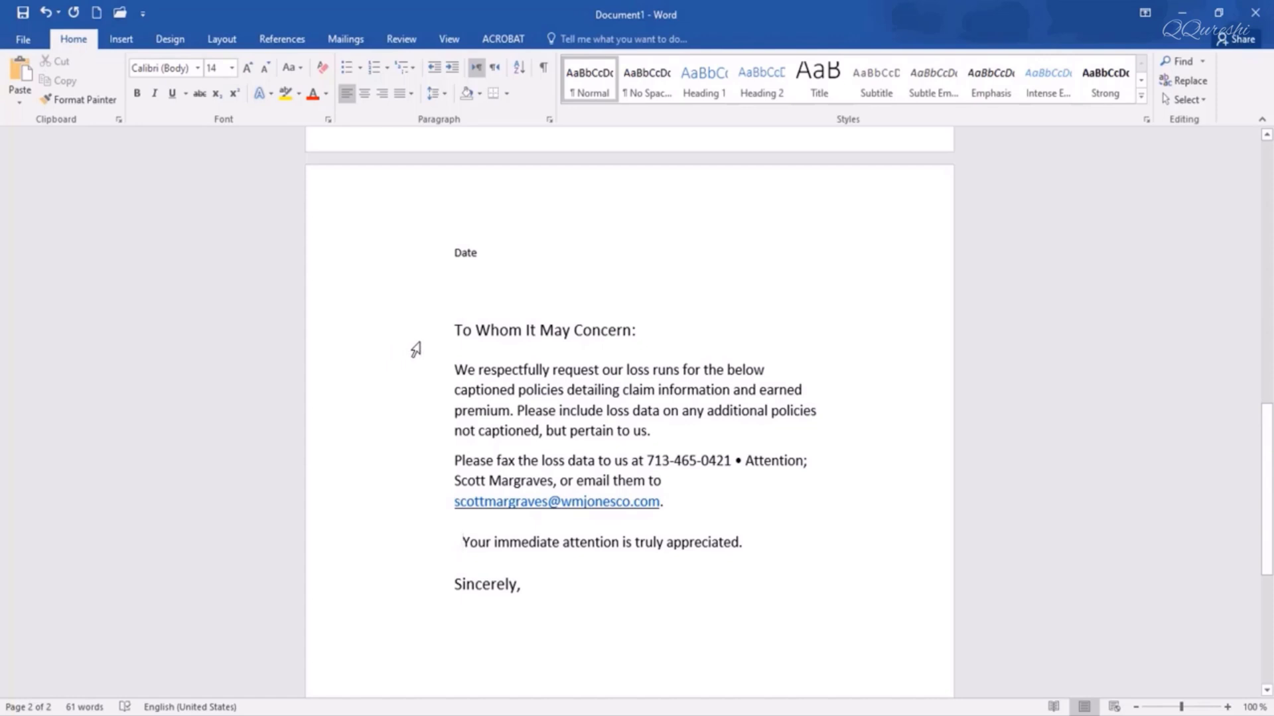
drag(518, 400, 611, 455)
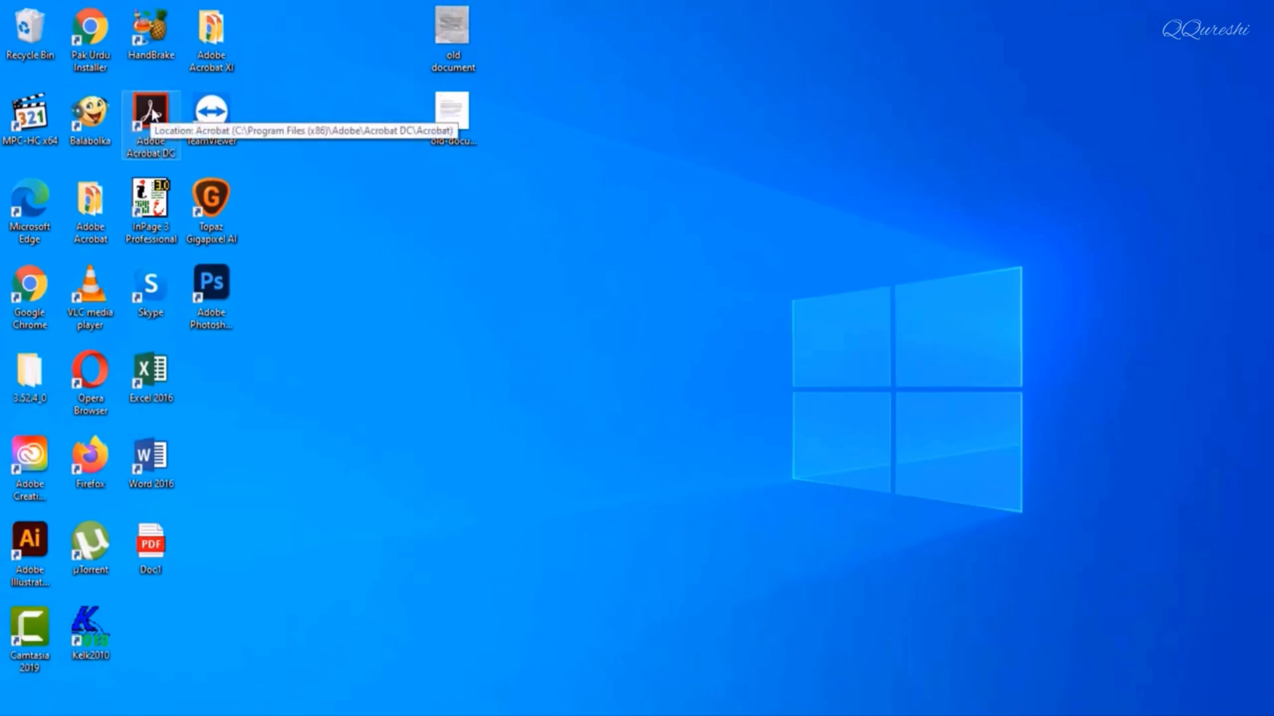
Launch Adobe Acrobat DC from its desktop shortcut
double_click(154, 116)
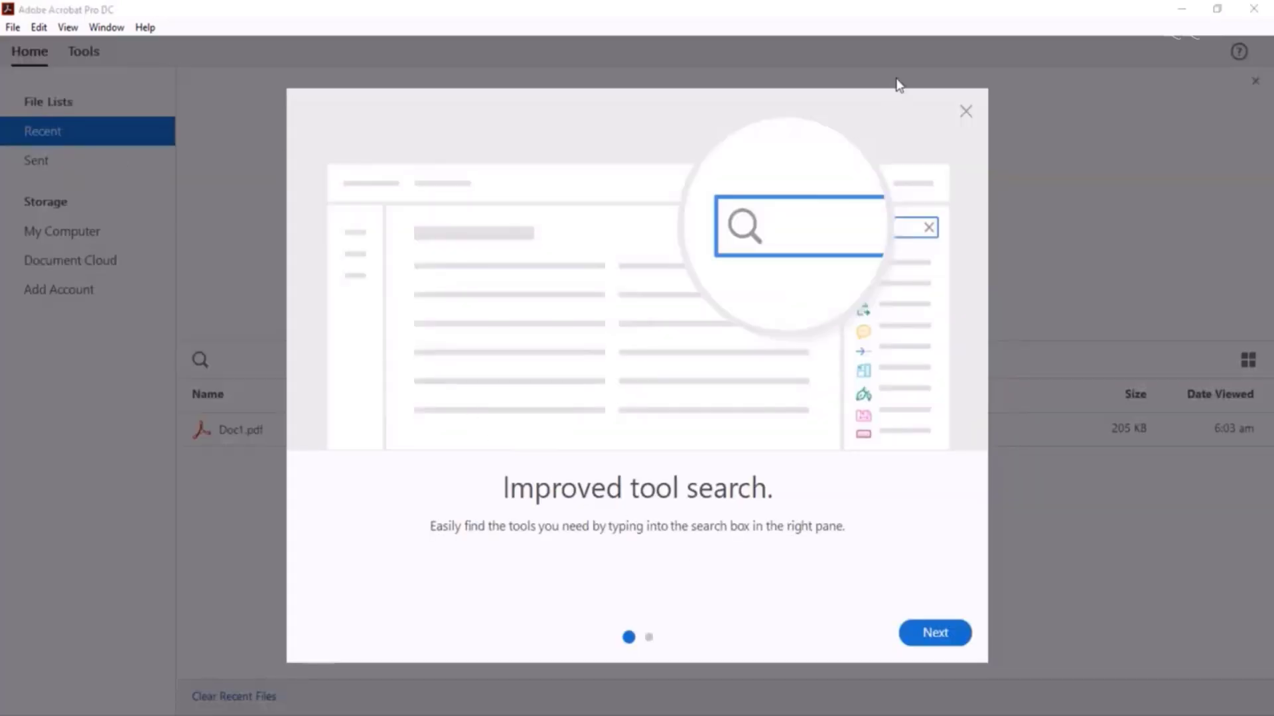
Dismiss the welcome tips and open the Desktop image old-document-R as a PDF
click(965, 112)
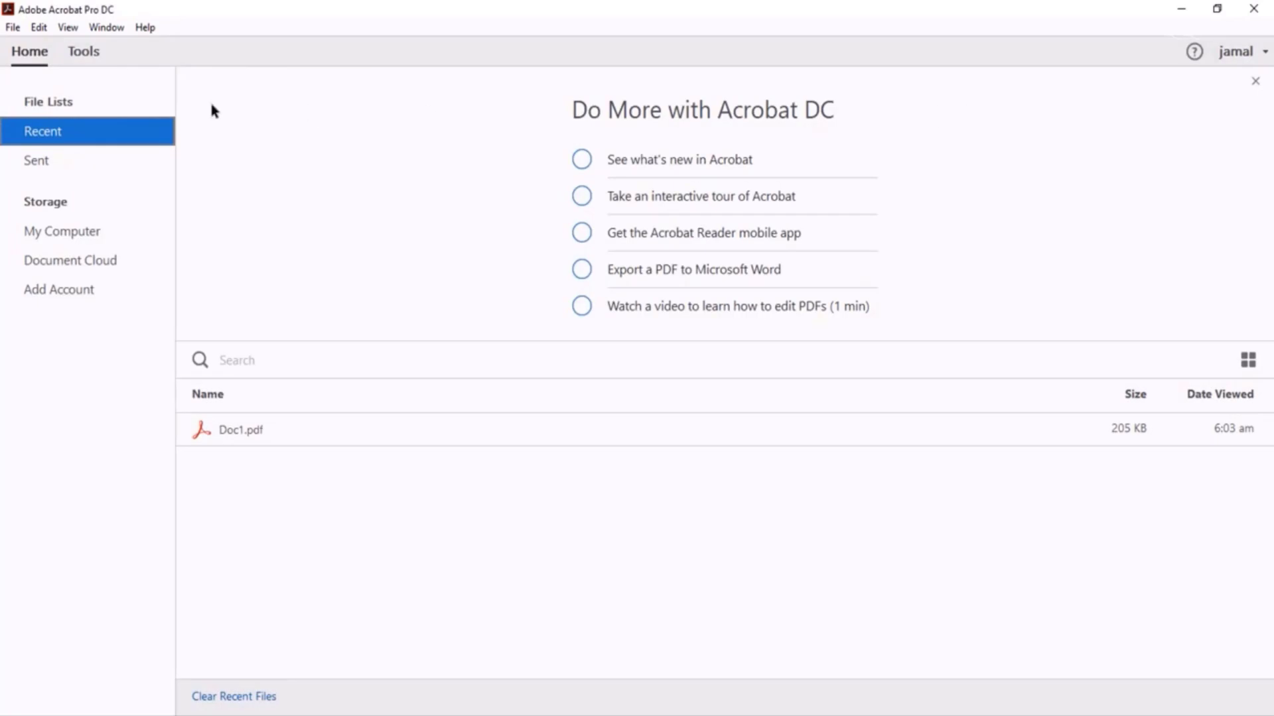
click(15, 29)
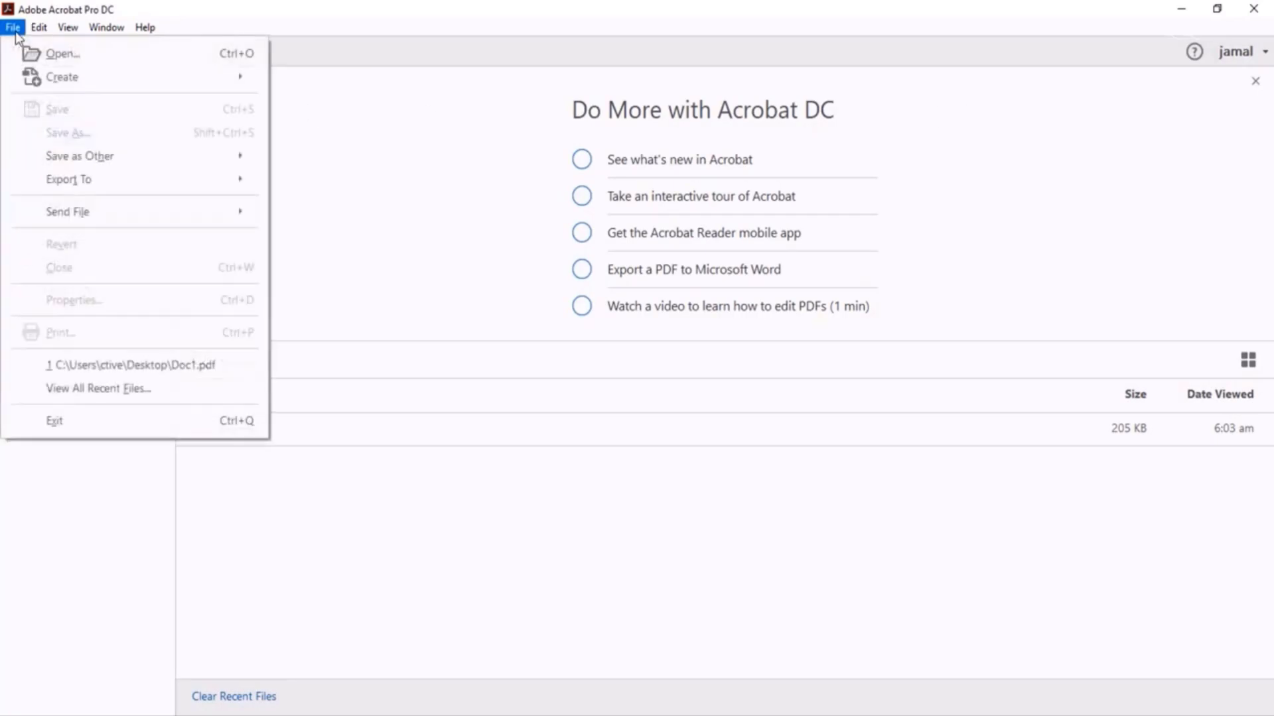
click(62, 55)
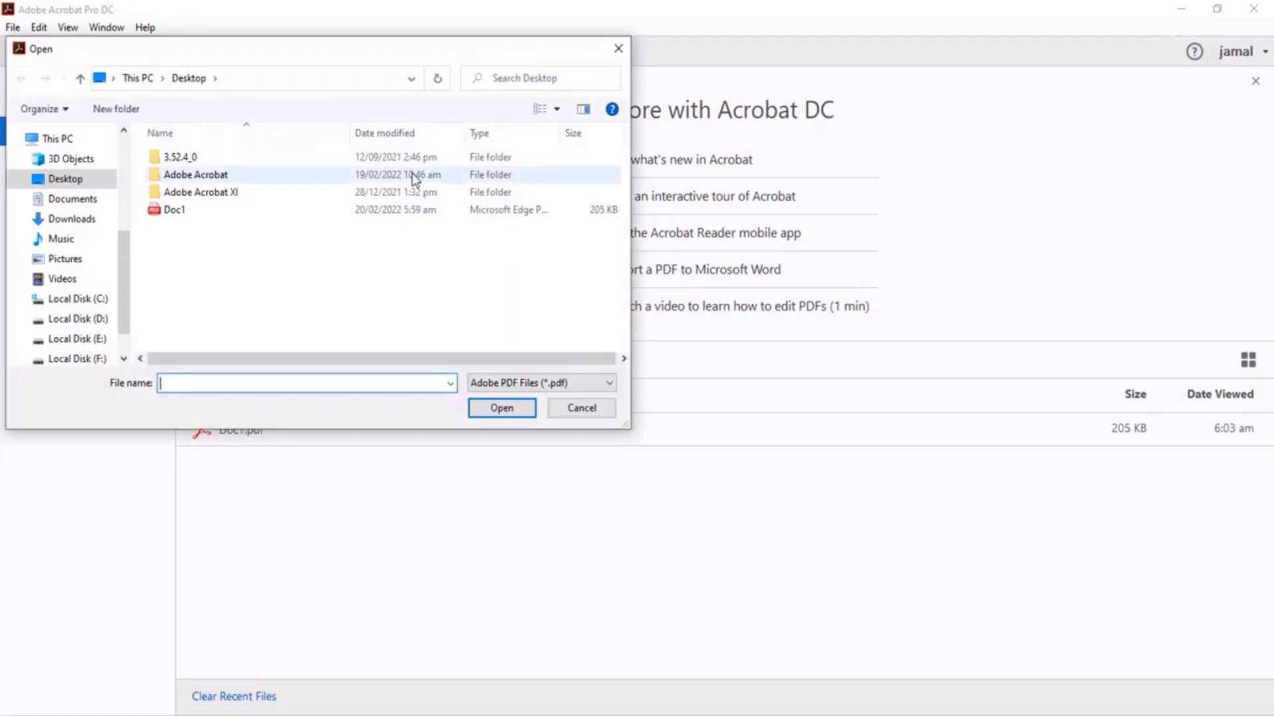
click(508, 386)
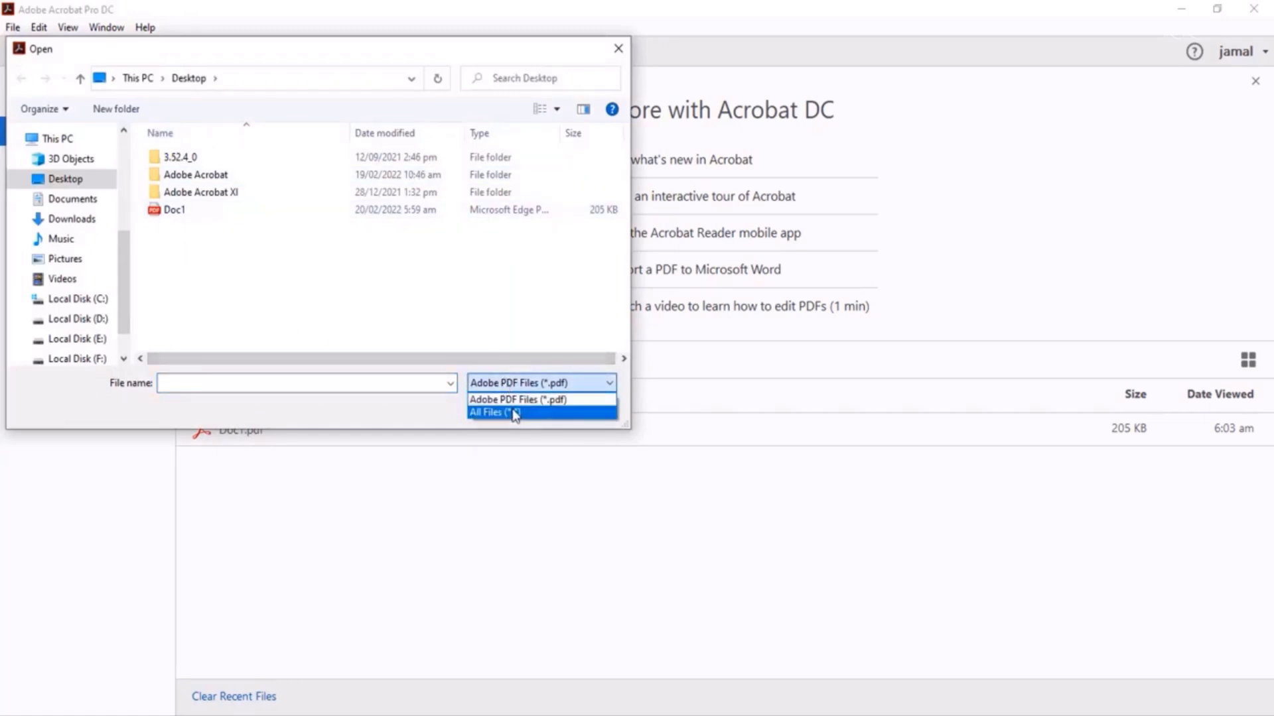
click(515, 413)
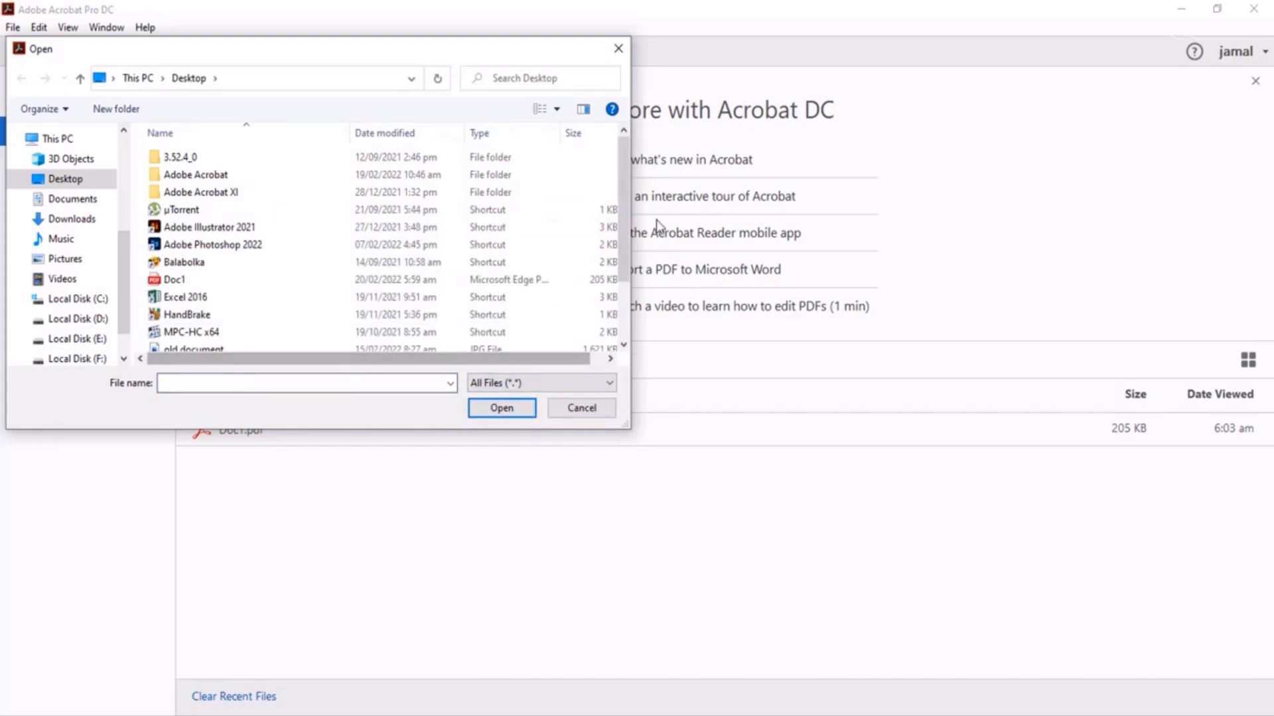
drag(624, 196, 631, 265)
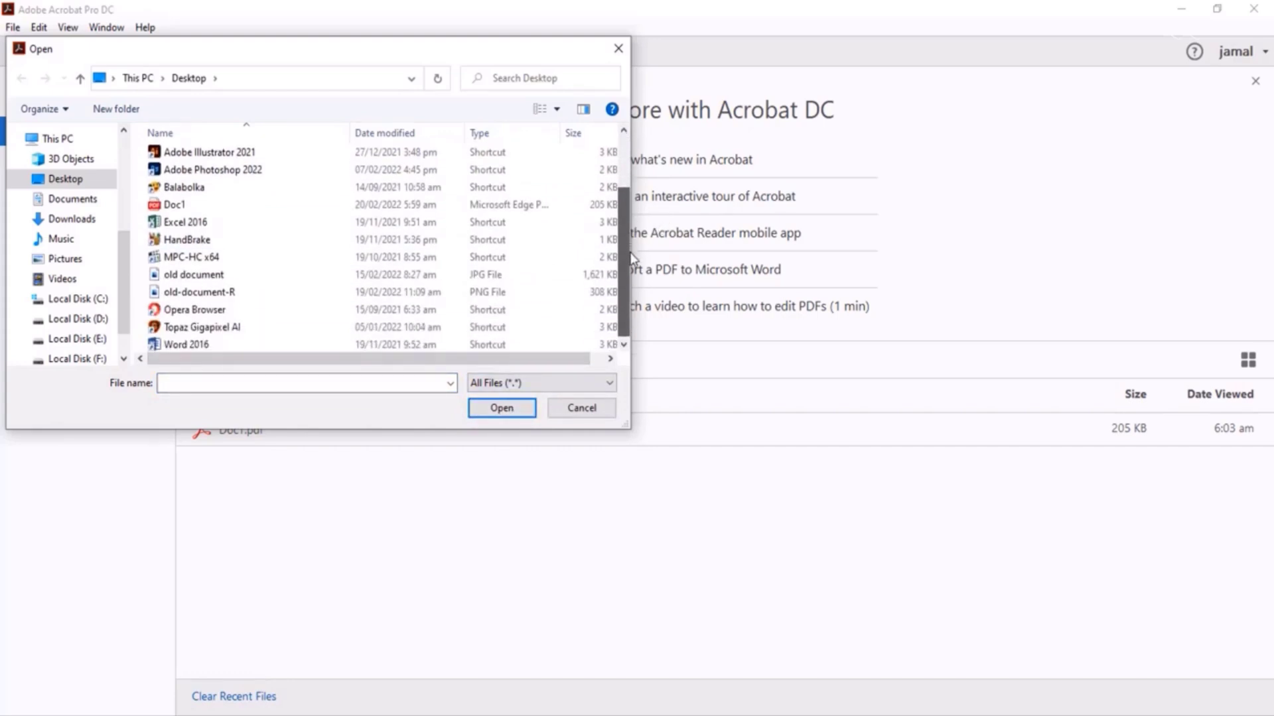
click(211, 291)
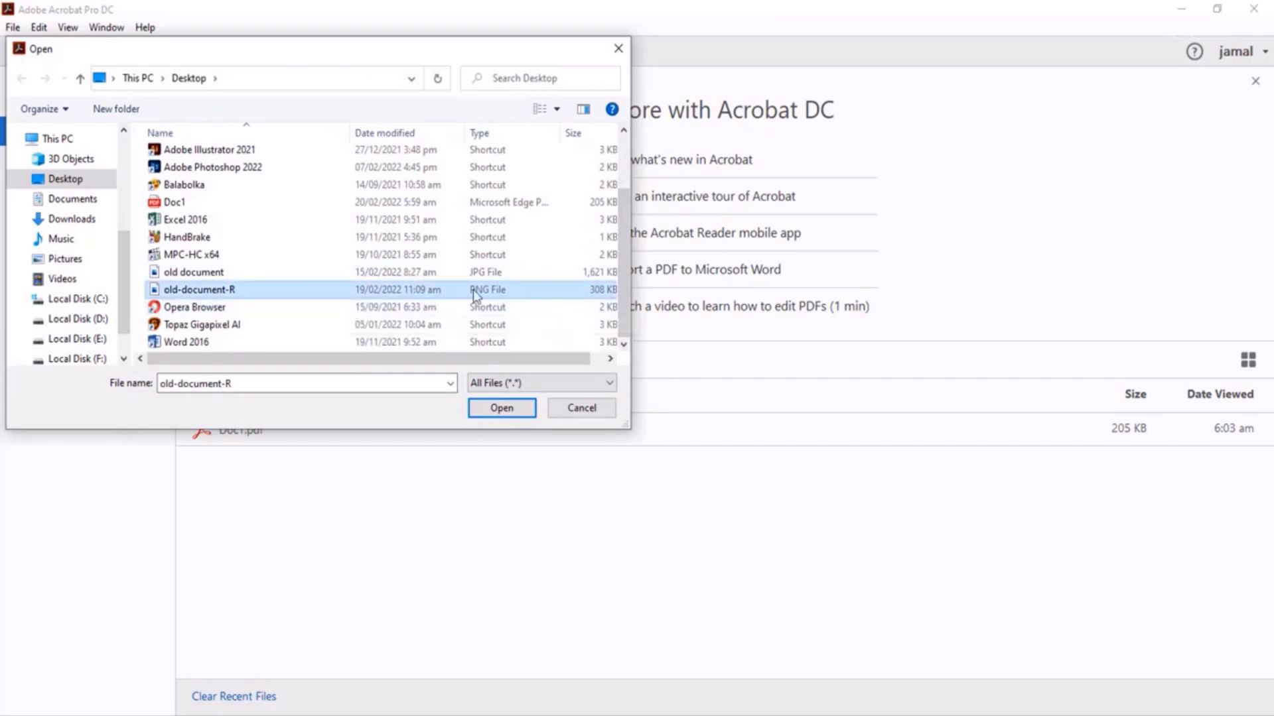
click(518, 415)
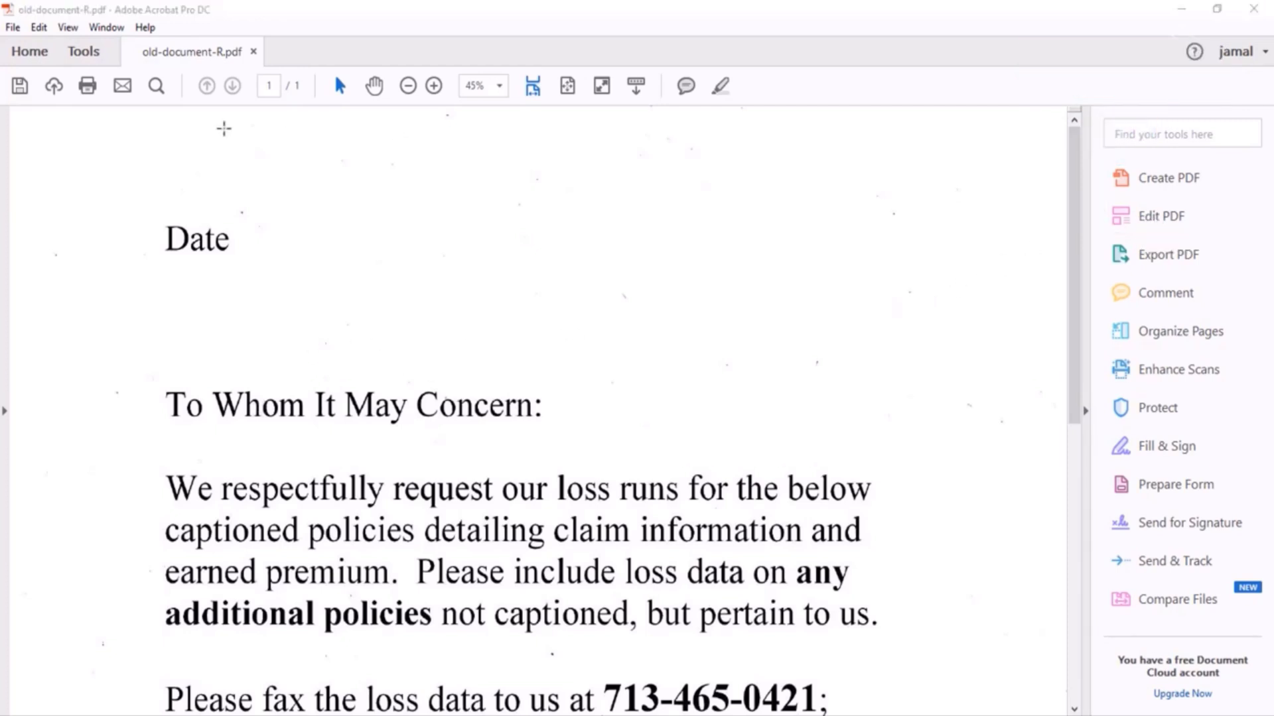
Show Acrobat's full Tools catalogue beside the old-document-R.pdf tab
click(92, 60)
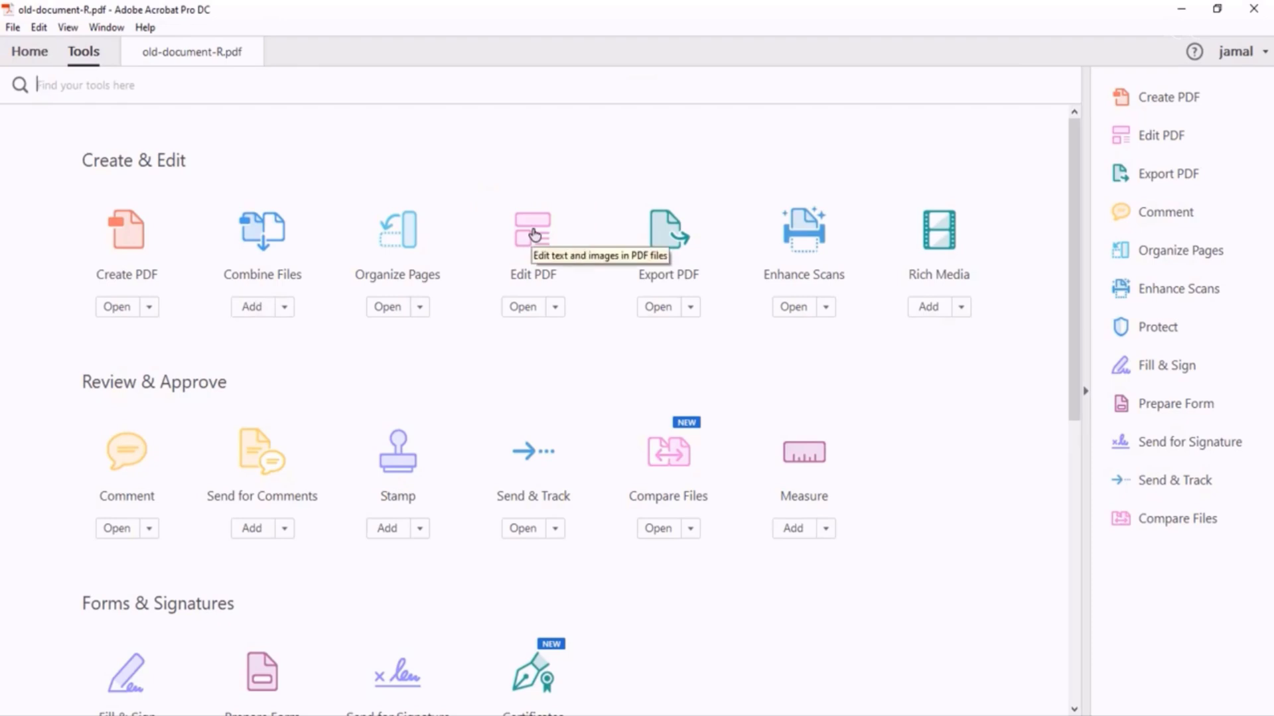
click(535, 233)
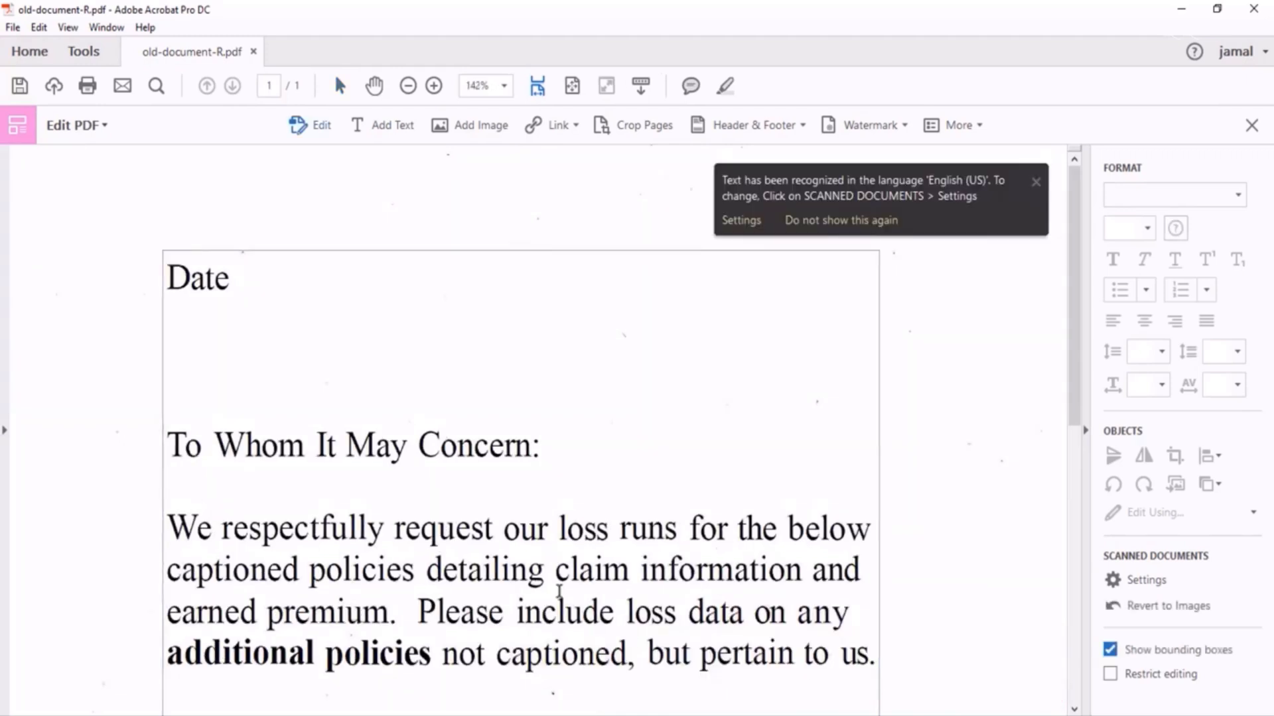
scroll(478, 522, down, 3)
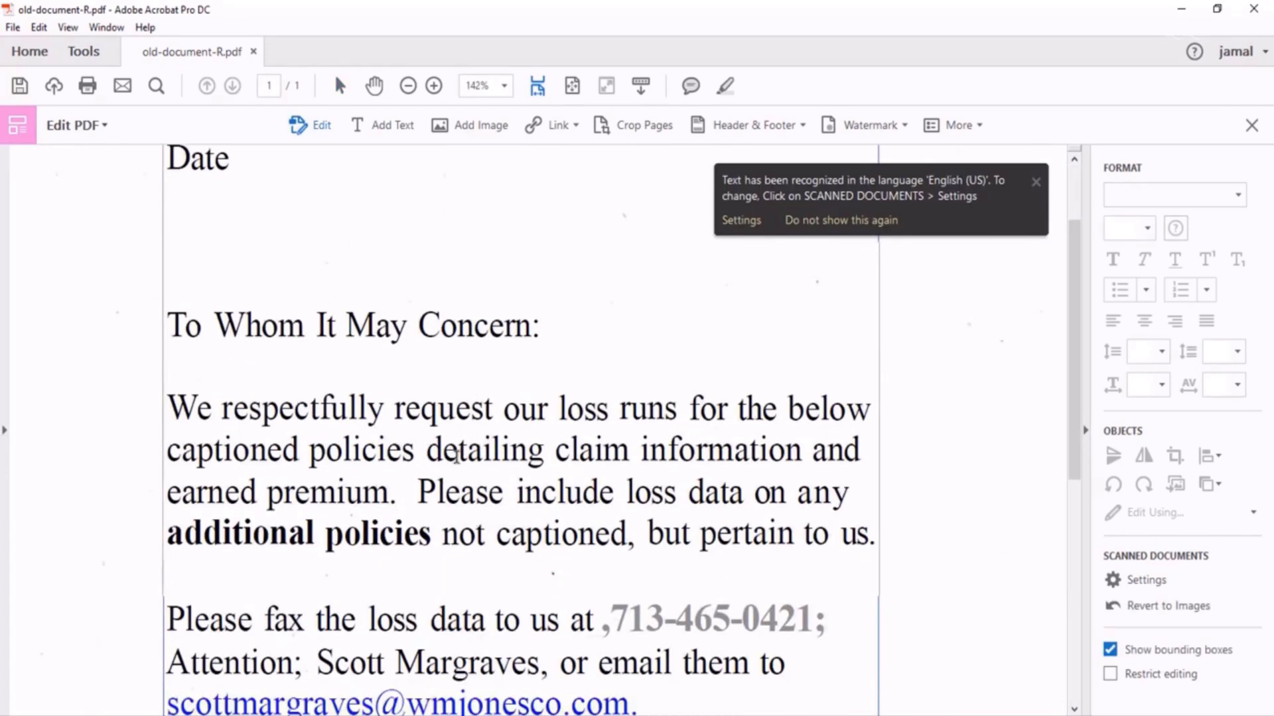
click(476, 475)
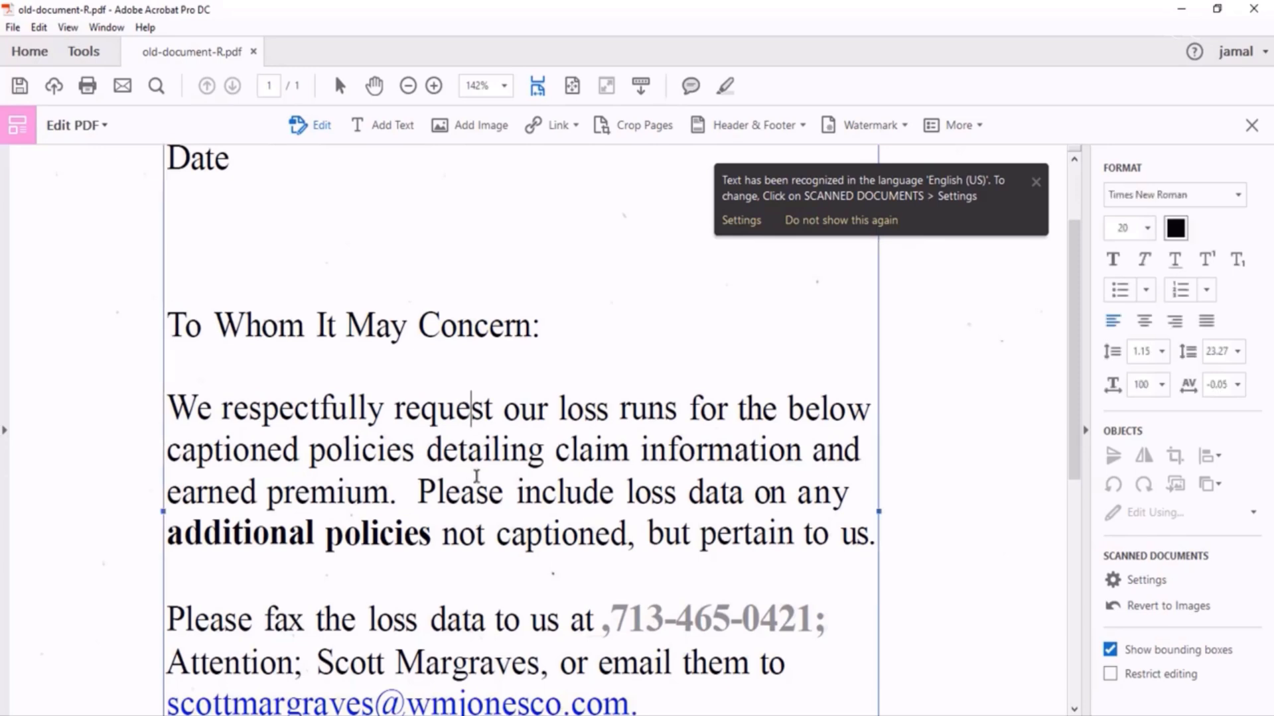
scroll(476, 476, down, 1)
scroll(475, 476, down, 3)
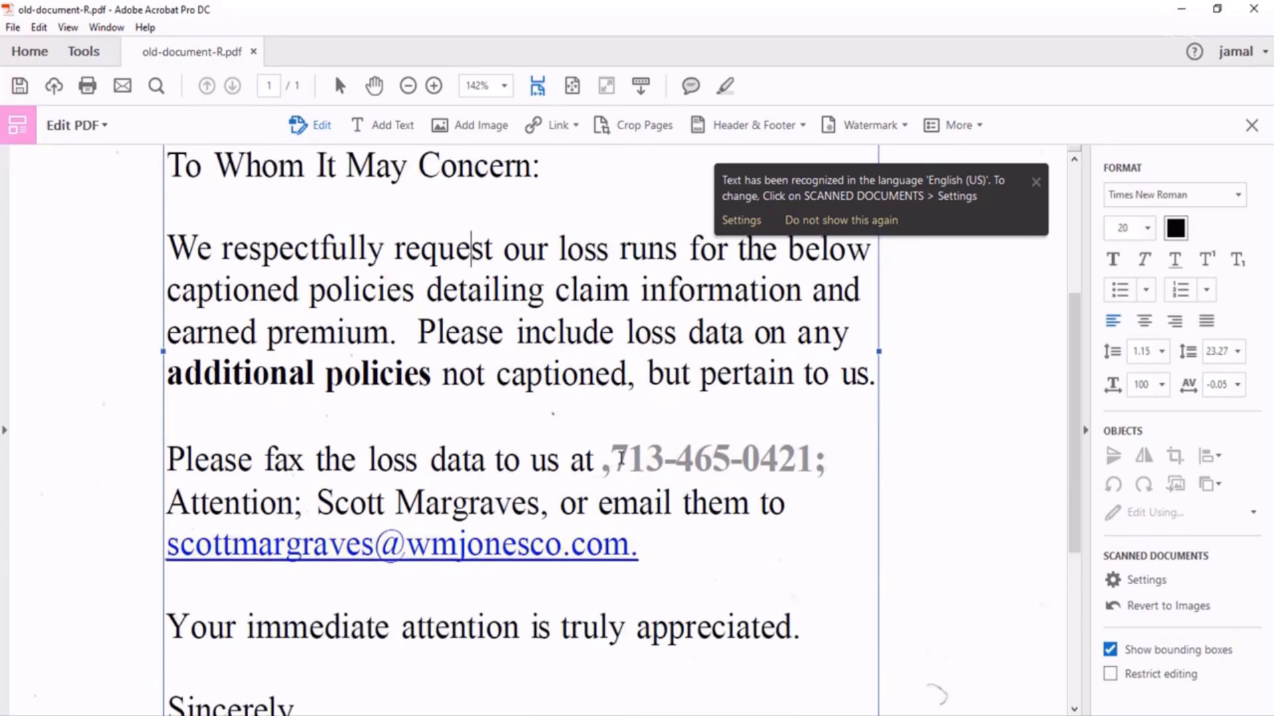
drag(611, 459, 822, 460)
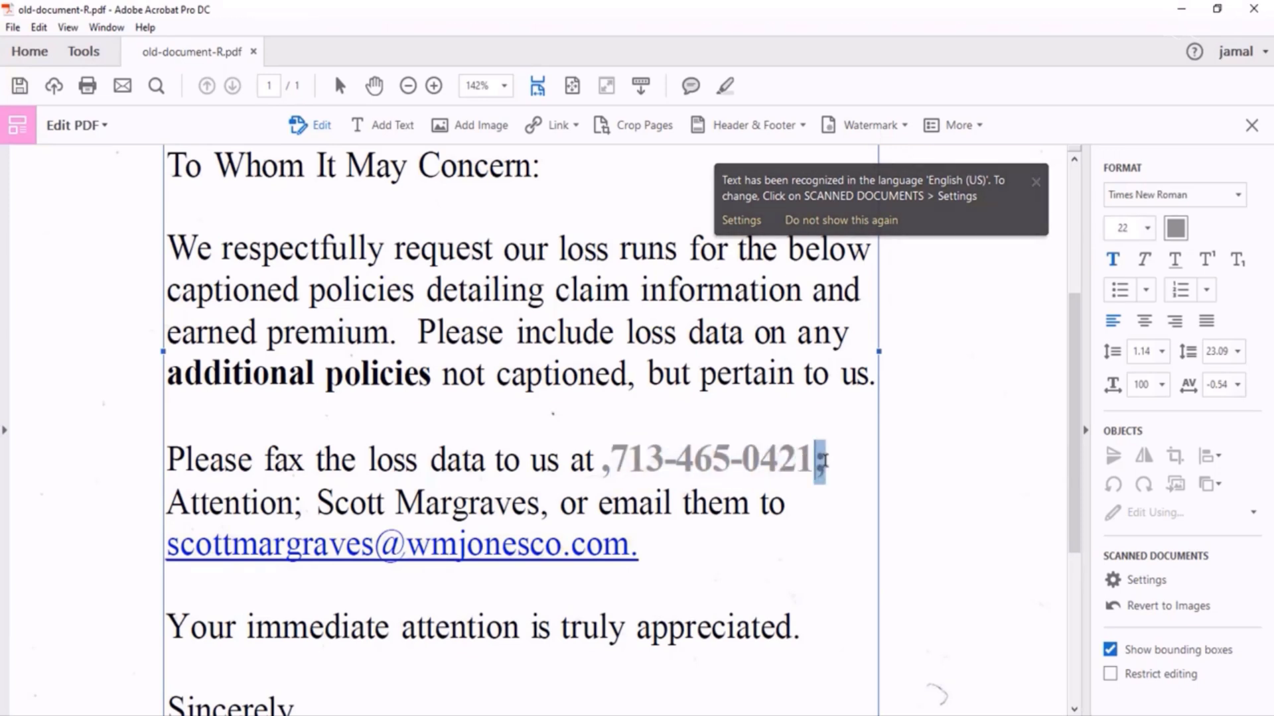
key(BackSpace)
scroll(408, 538, down, 2)
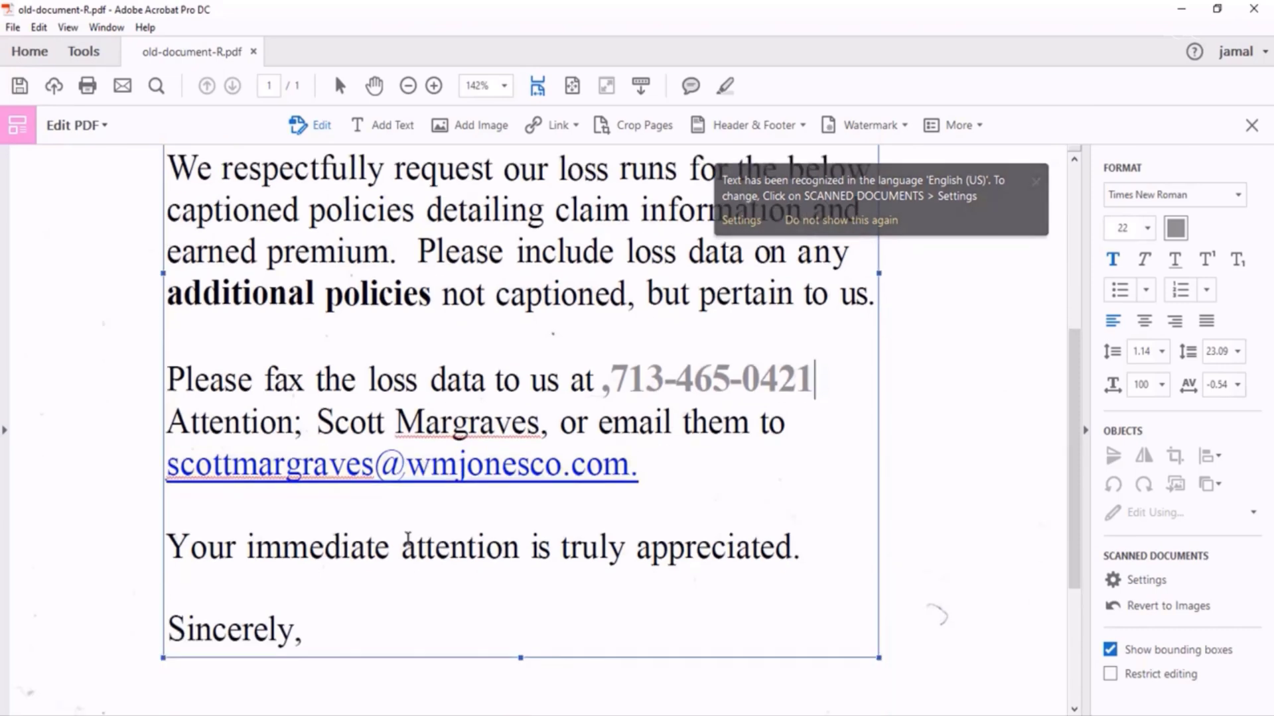
scroll(409, 538, down, 1)
Leave 'Margraves' unchanged and dismiss the language recognition notice
right_click(476, 388)
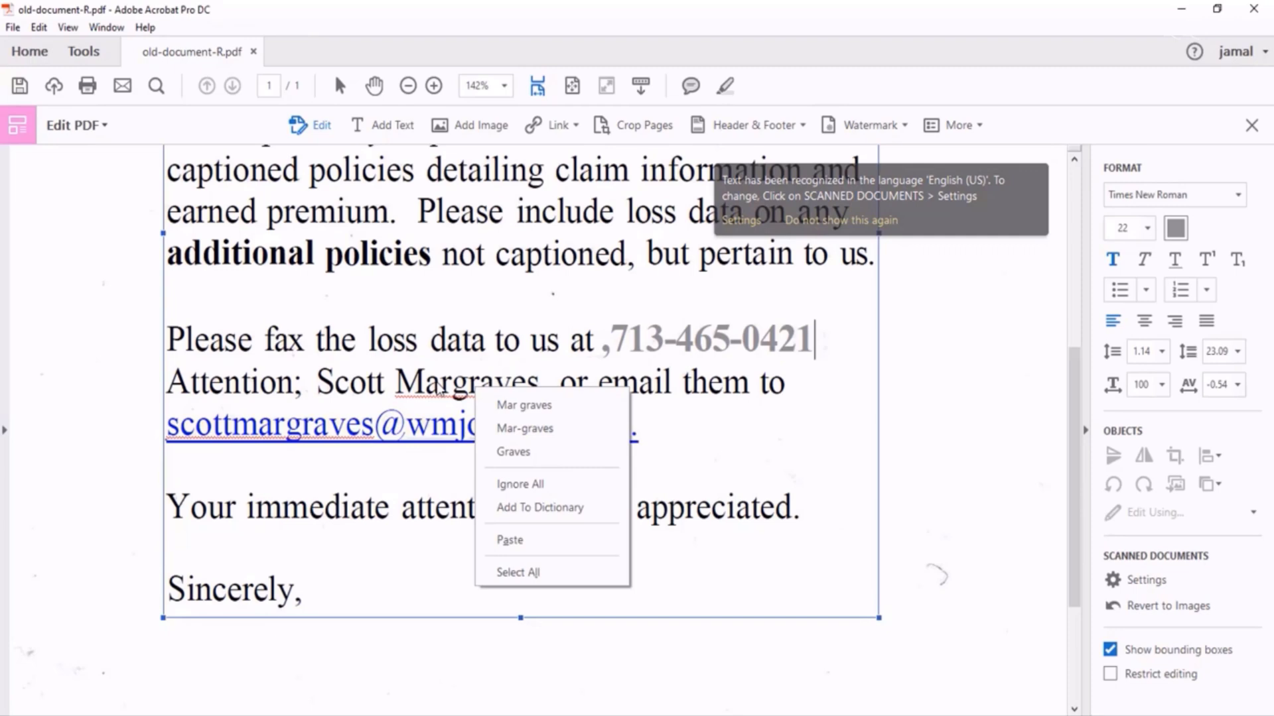
click(440, 386)
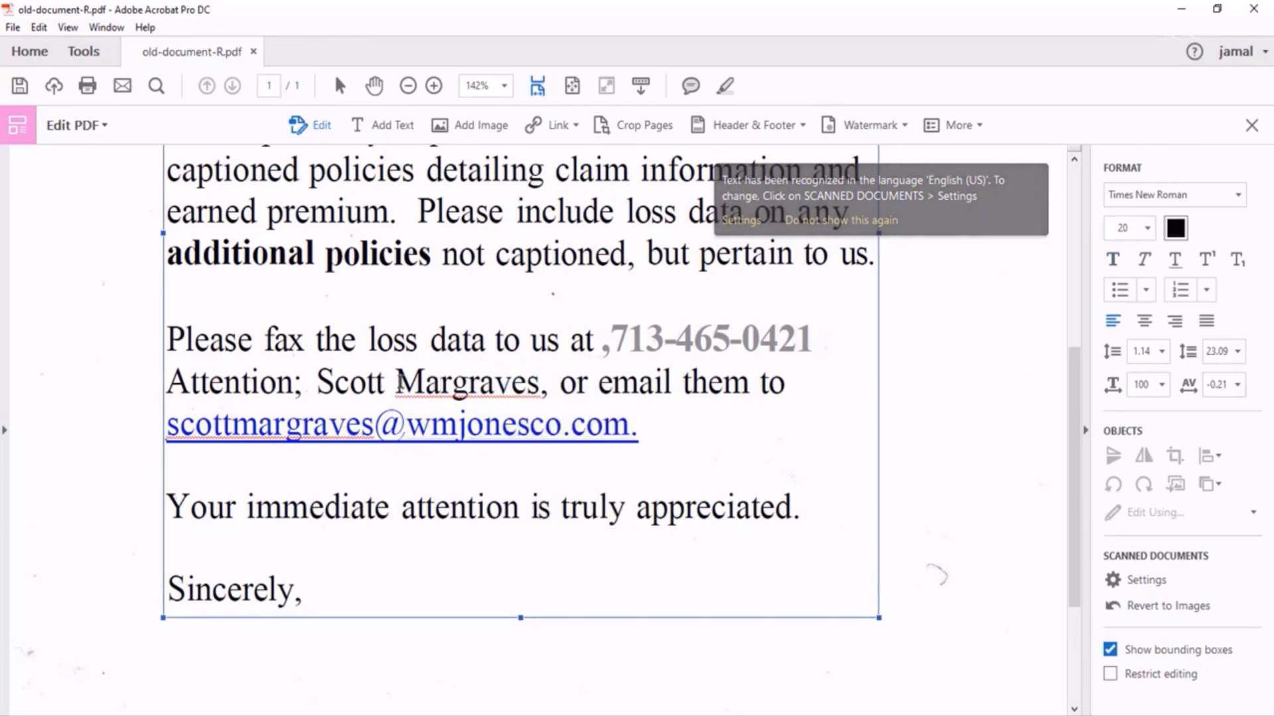
shift+click(492, 389)
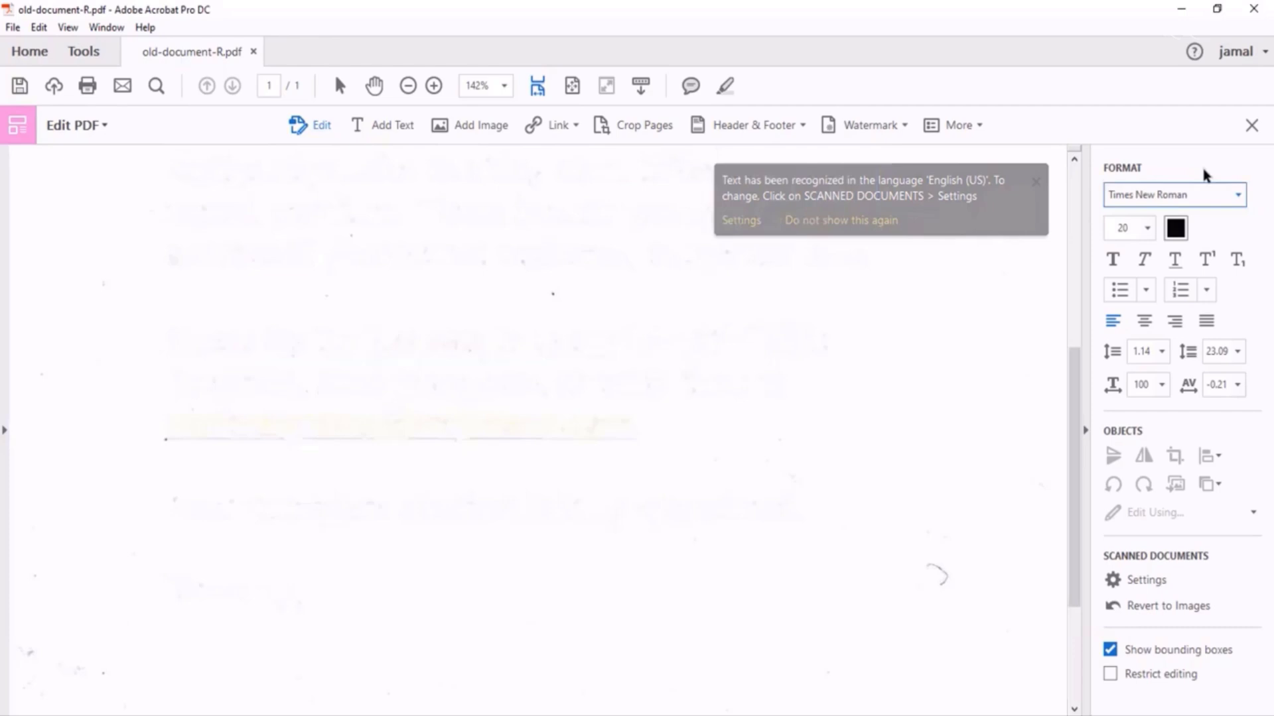
click(1036, 184)
scroll(469, 333, up, 2)
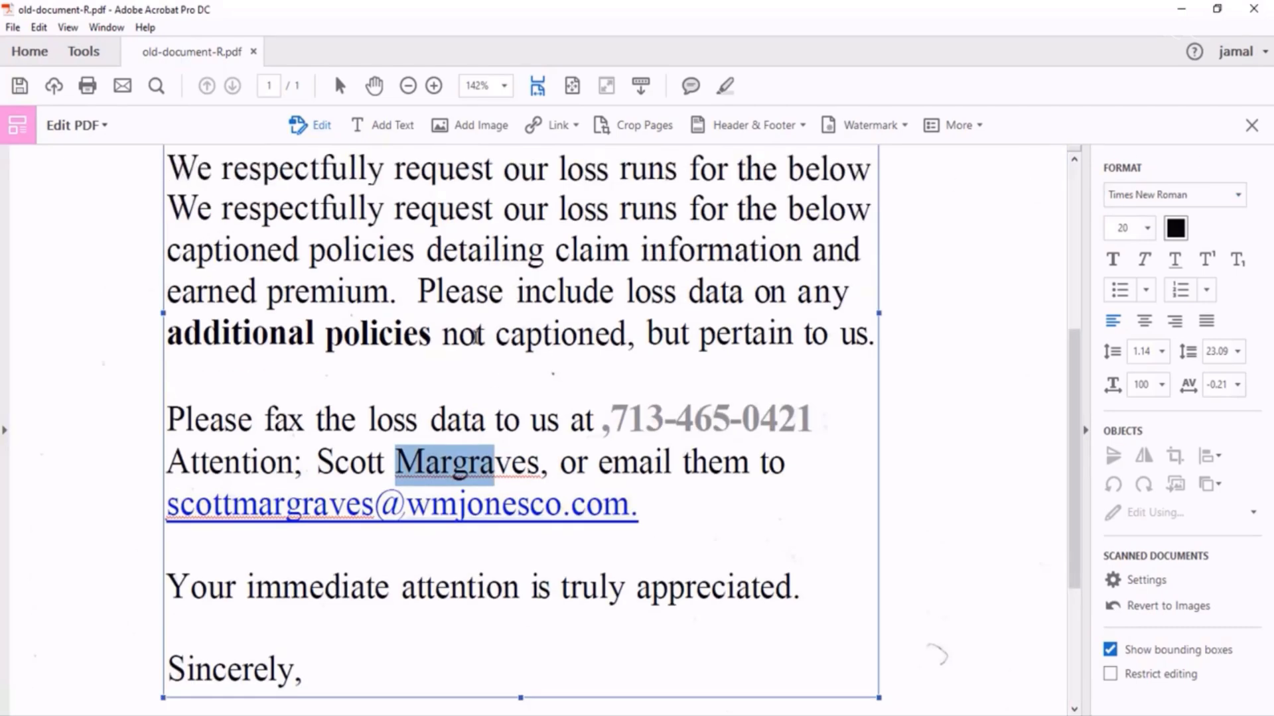
scroll(469, 333, up, 2)
click(12, 28)
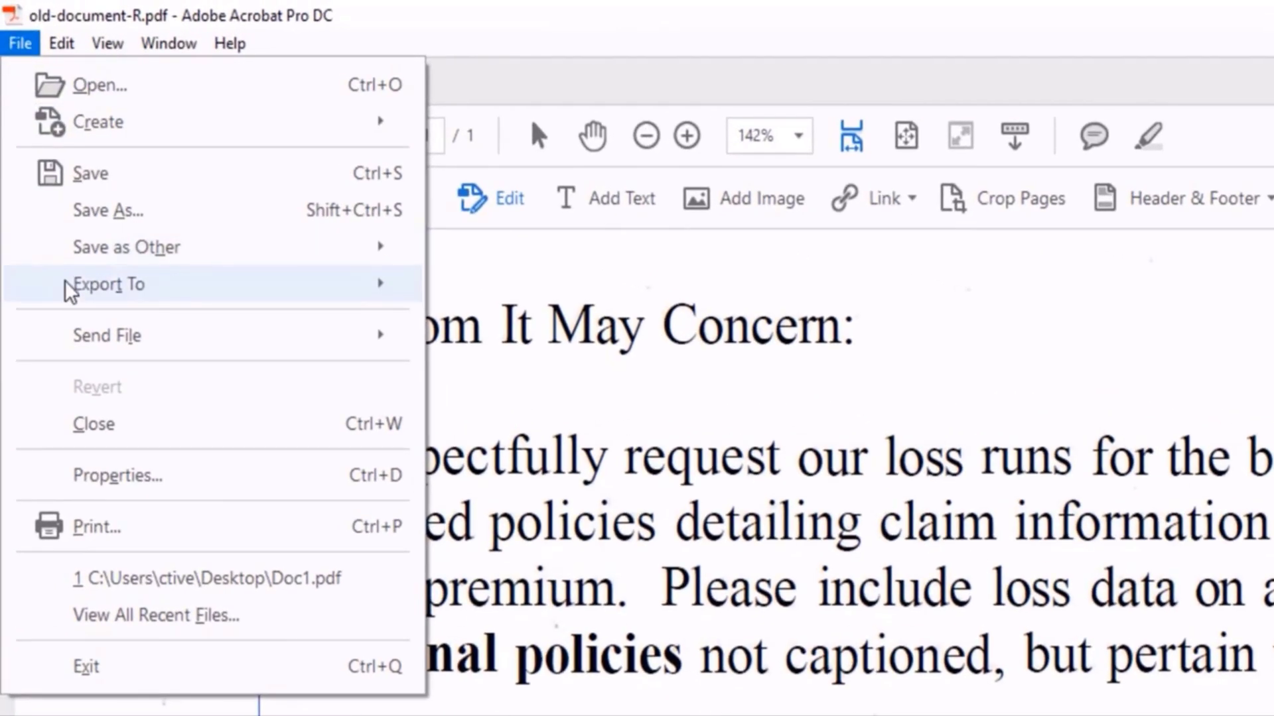
mouse_move(513, 290)
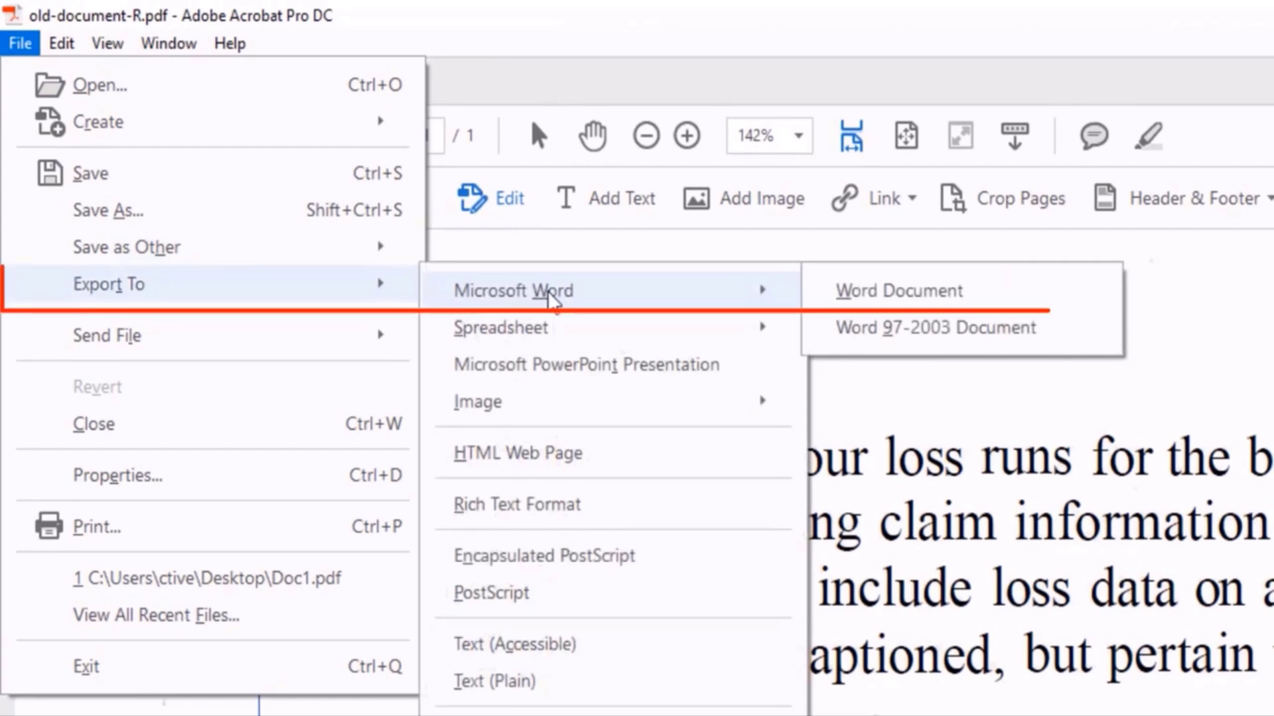
Export the letter as the Word document old-document-R and view it in Word
click(916, 293)
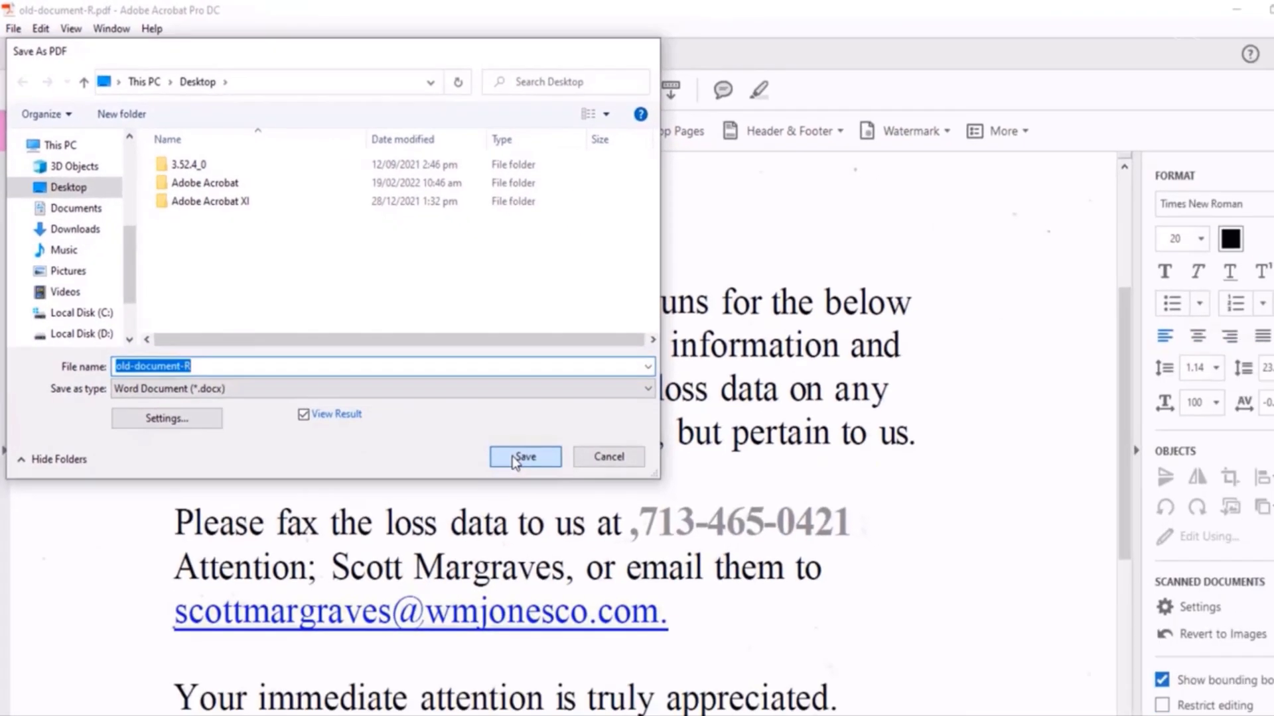
click(519, 457)
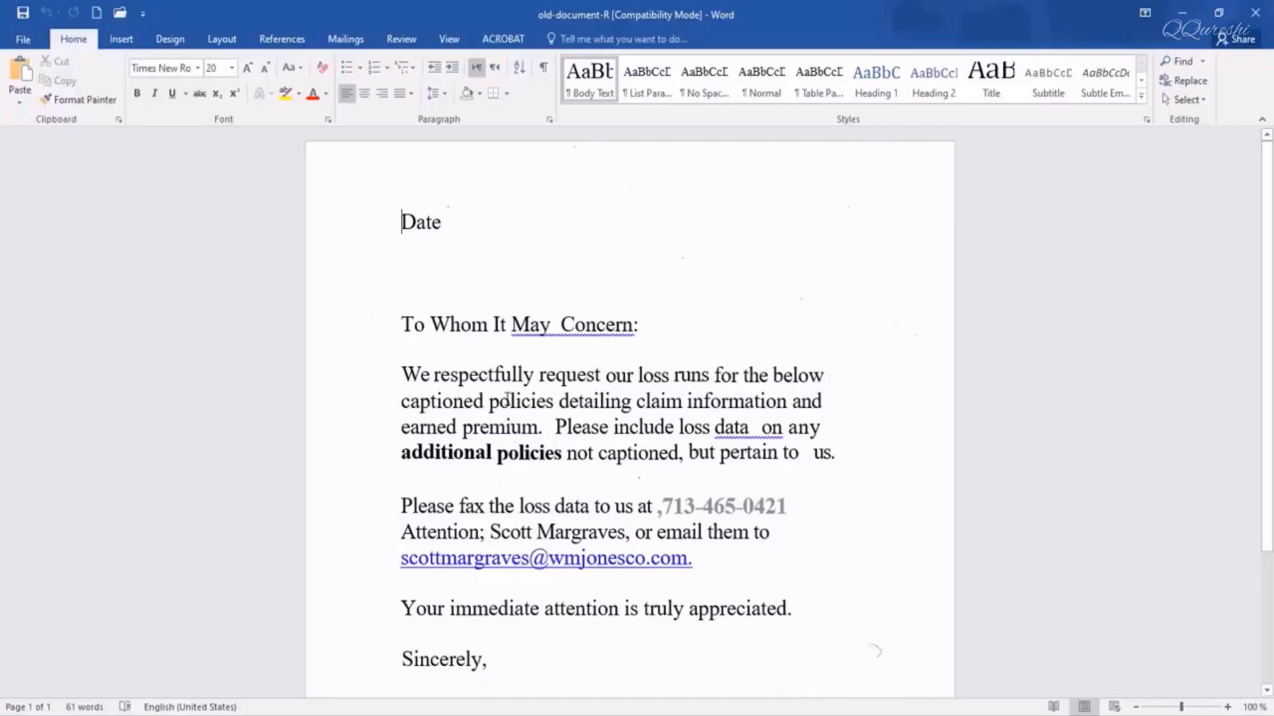
Accept the spelling suggestions for 'May Concern' and 'data on'
click(390, 220)
scroll(516, 409, down, 3)
scroll(511, 412, up, 2)
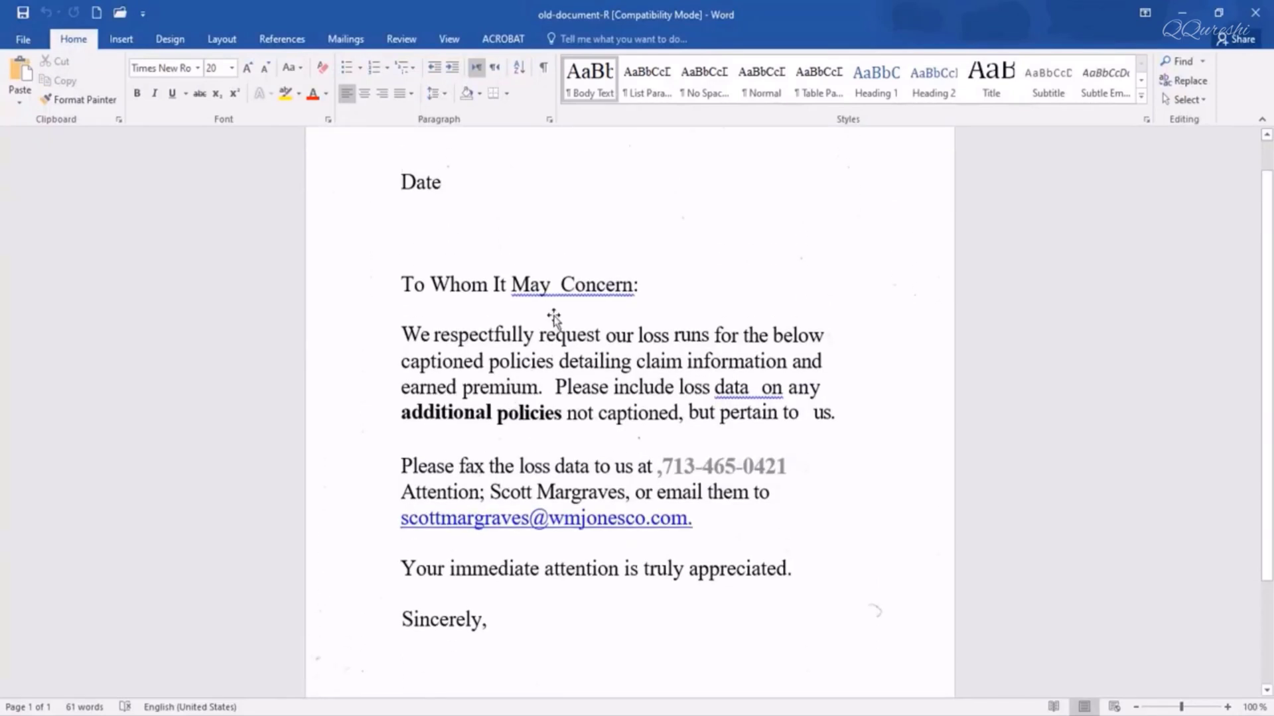
right_click(555, 286)
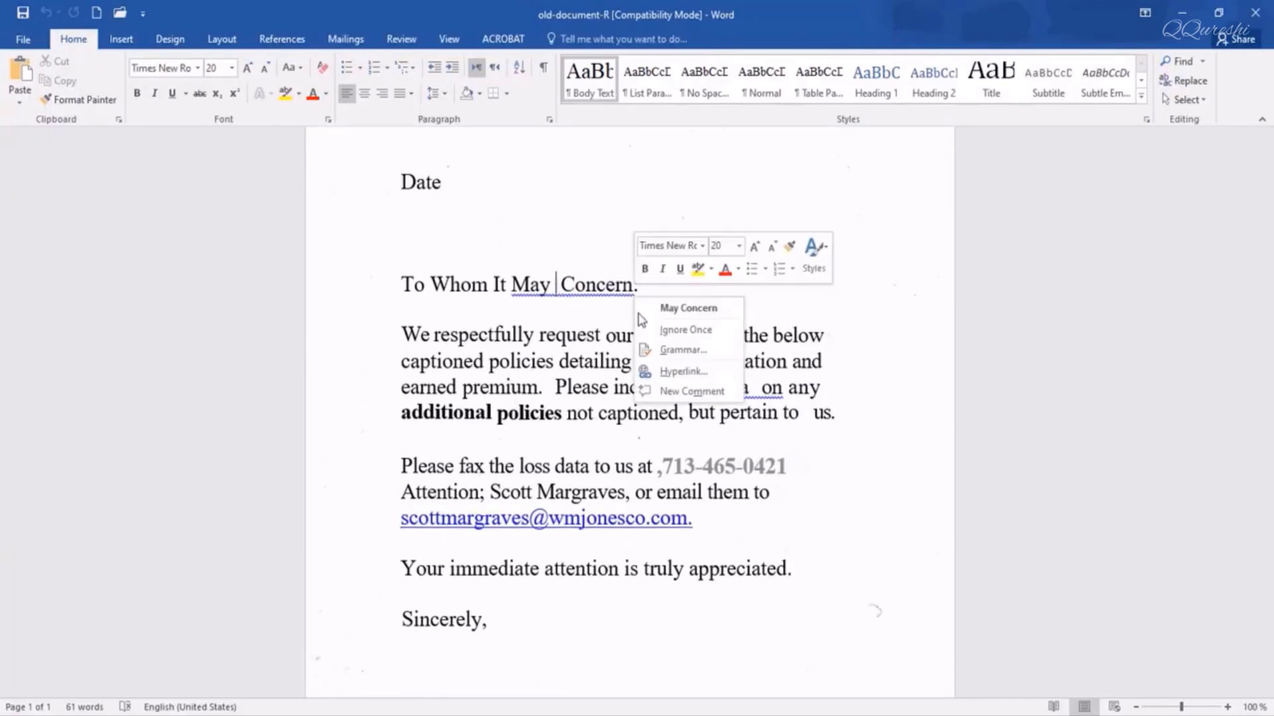
click(674, 312)
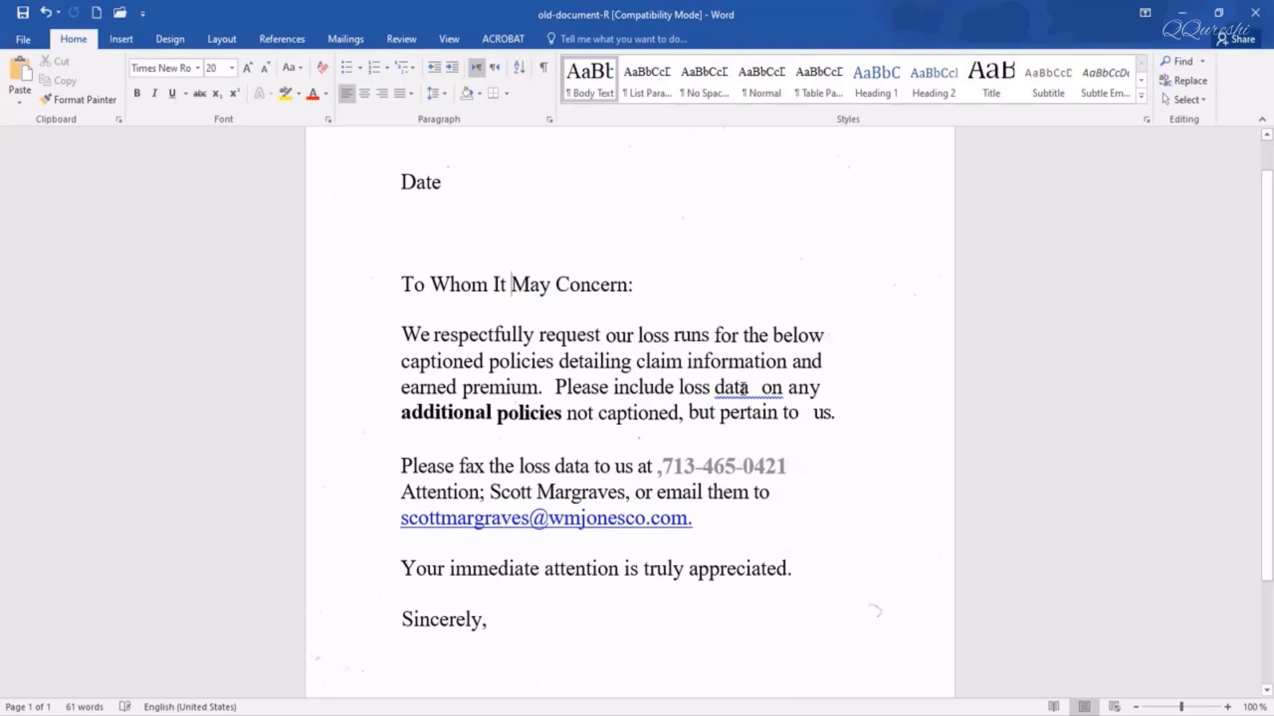
right_click(744, 389)
click(776, 411)
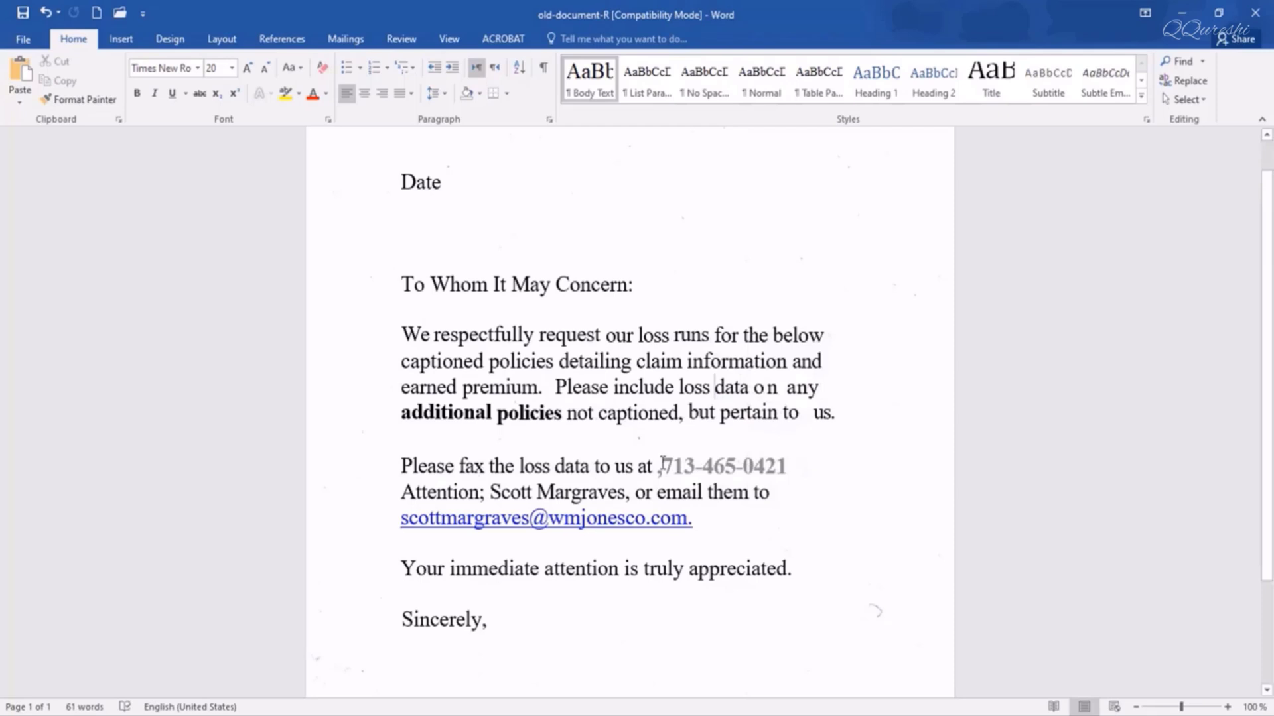
drag(661, 467, 788, 465)
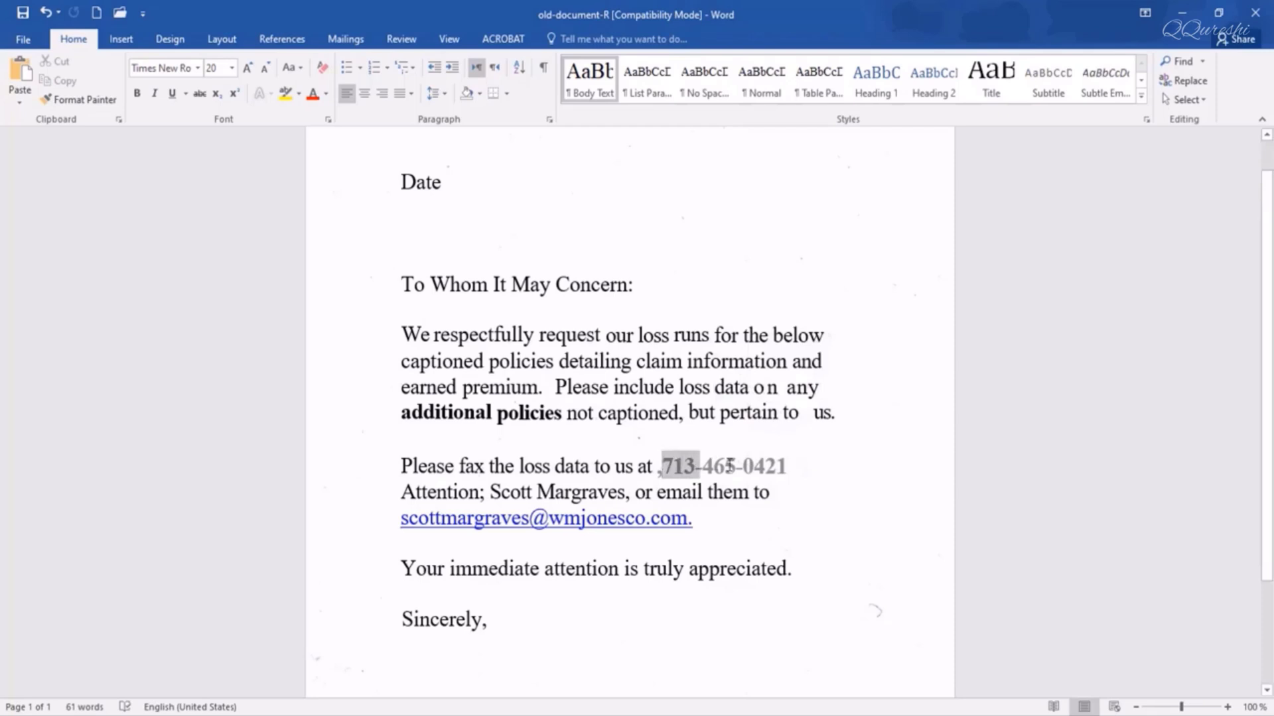
click(325, 94)
click(317, 116)
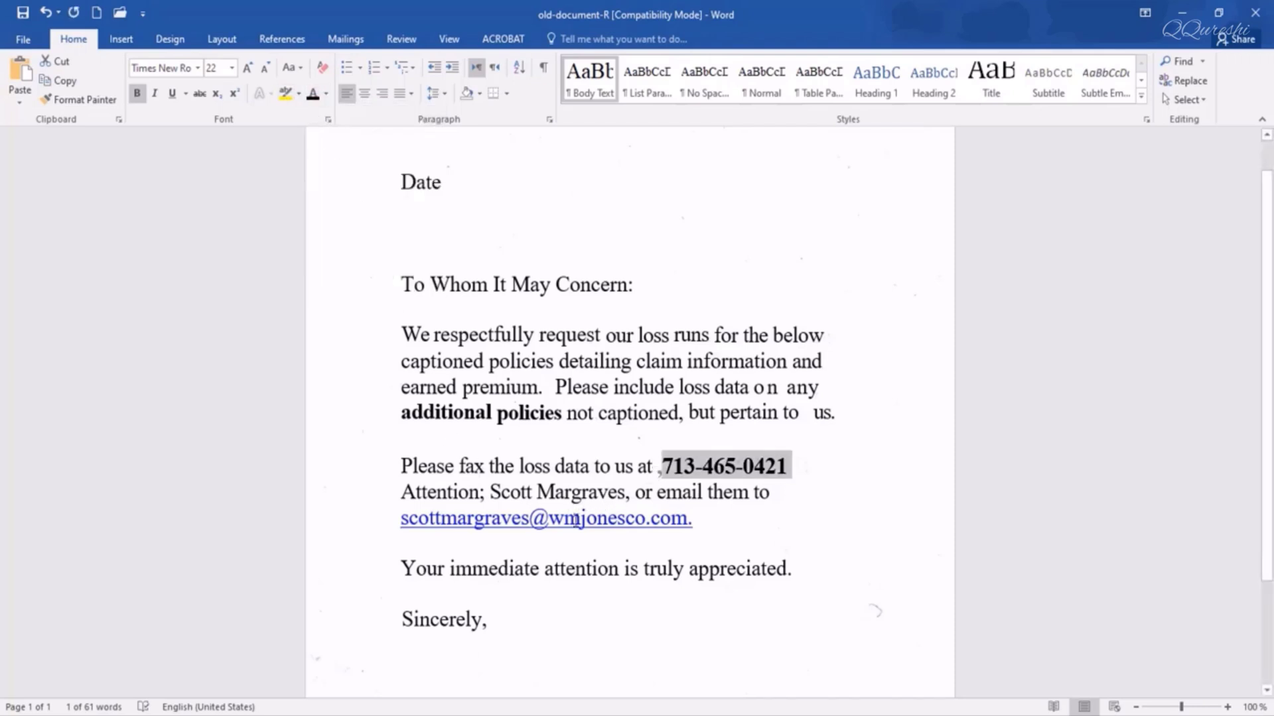
scroll(501, 592, down, 1)
scroll(501, 593, down, 1)
scroll(501, 590, up, 2)
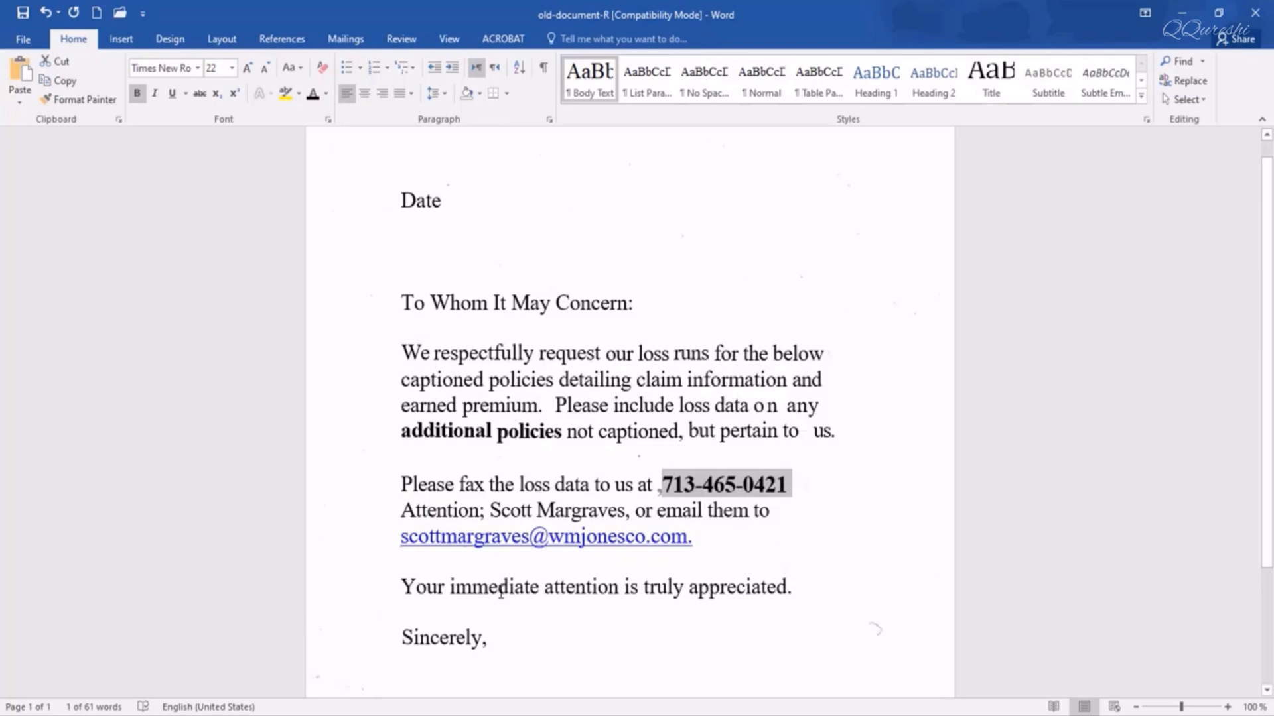
scroll(500, 591, down, 2)
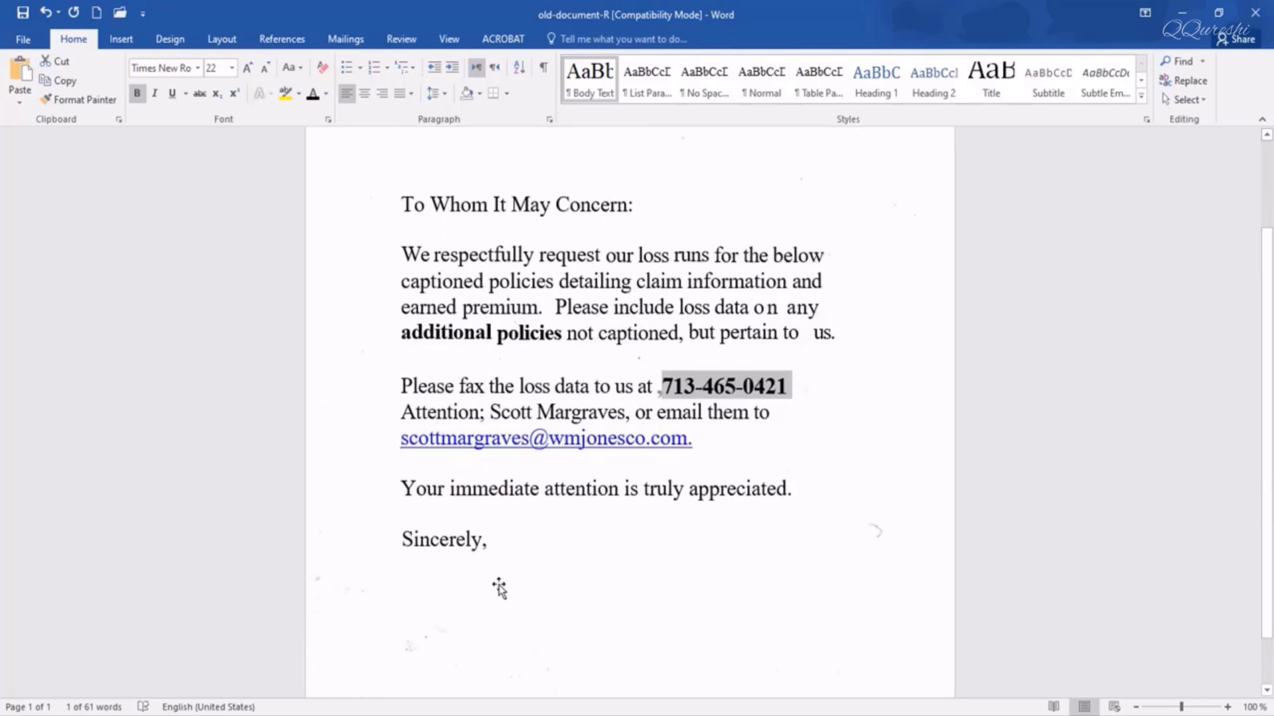
click(545, 307)
key(Delete)
key(Delete)
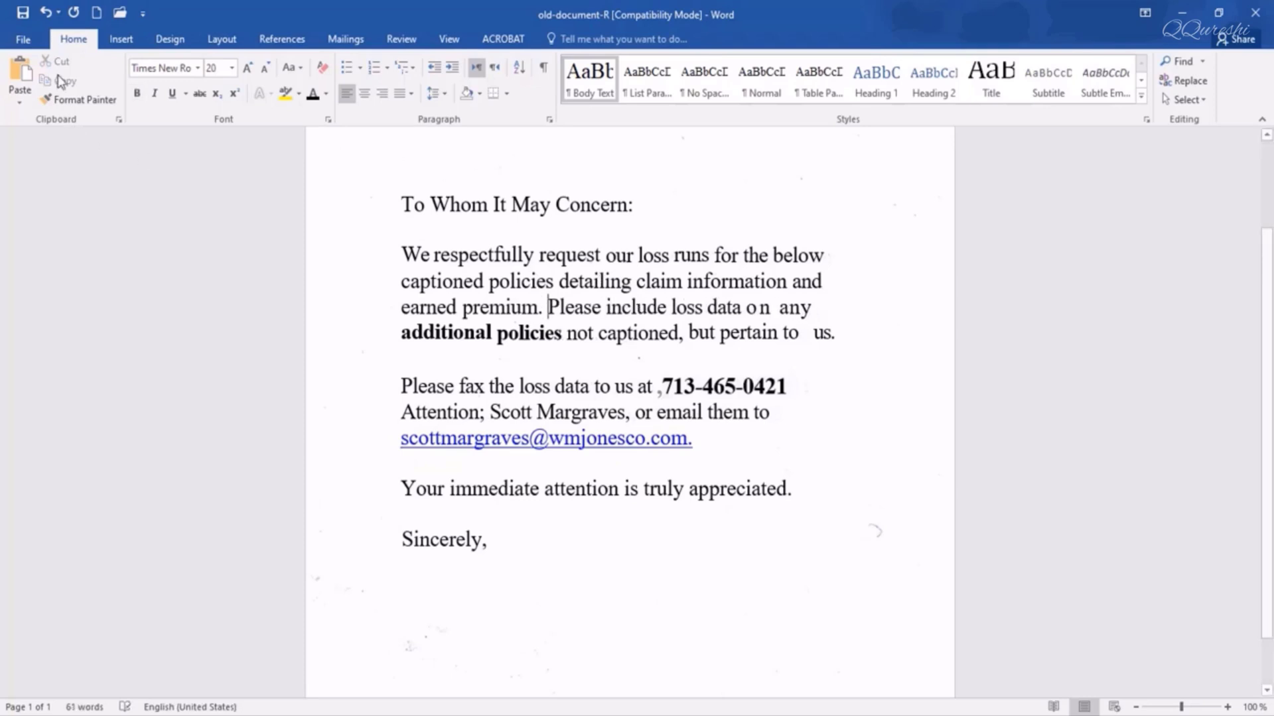
Save the letter as a PDF named old-document-R on the Desktop
click(22, 40)
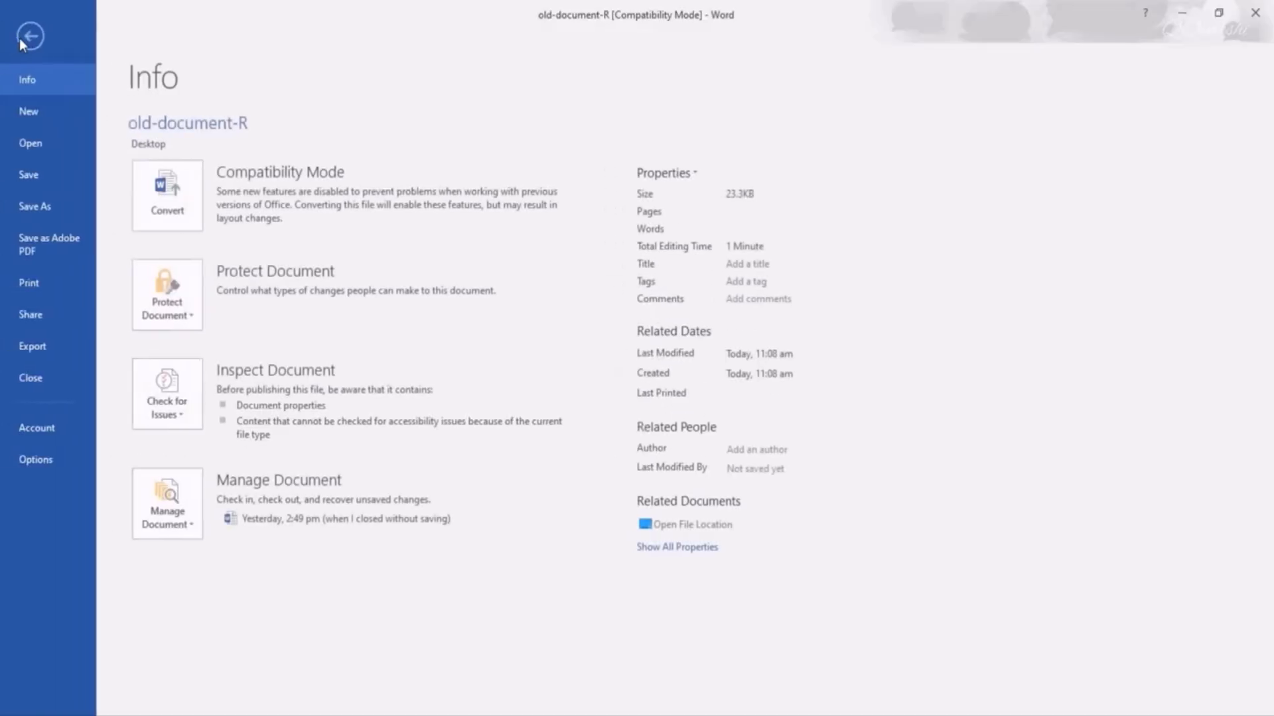
click(26, 207)
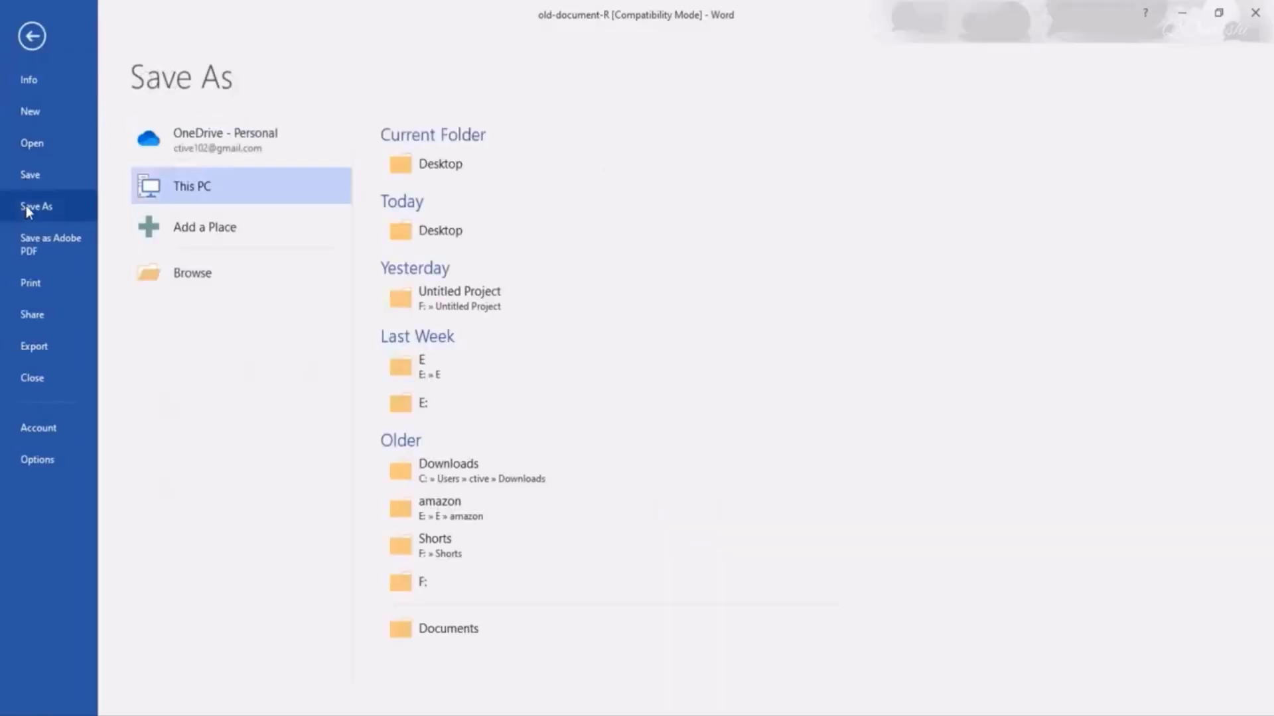
click(191, 280)
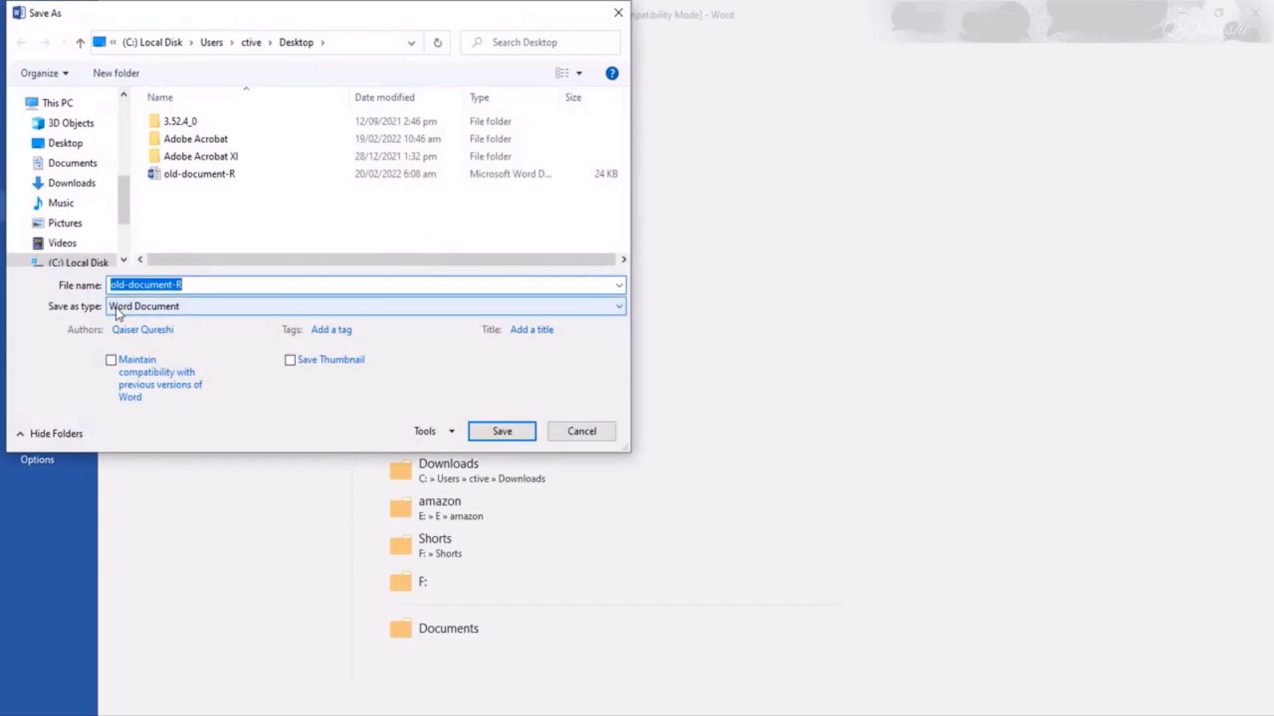
click(189, 307)
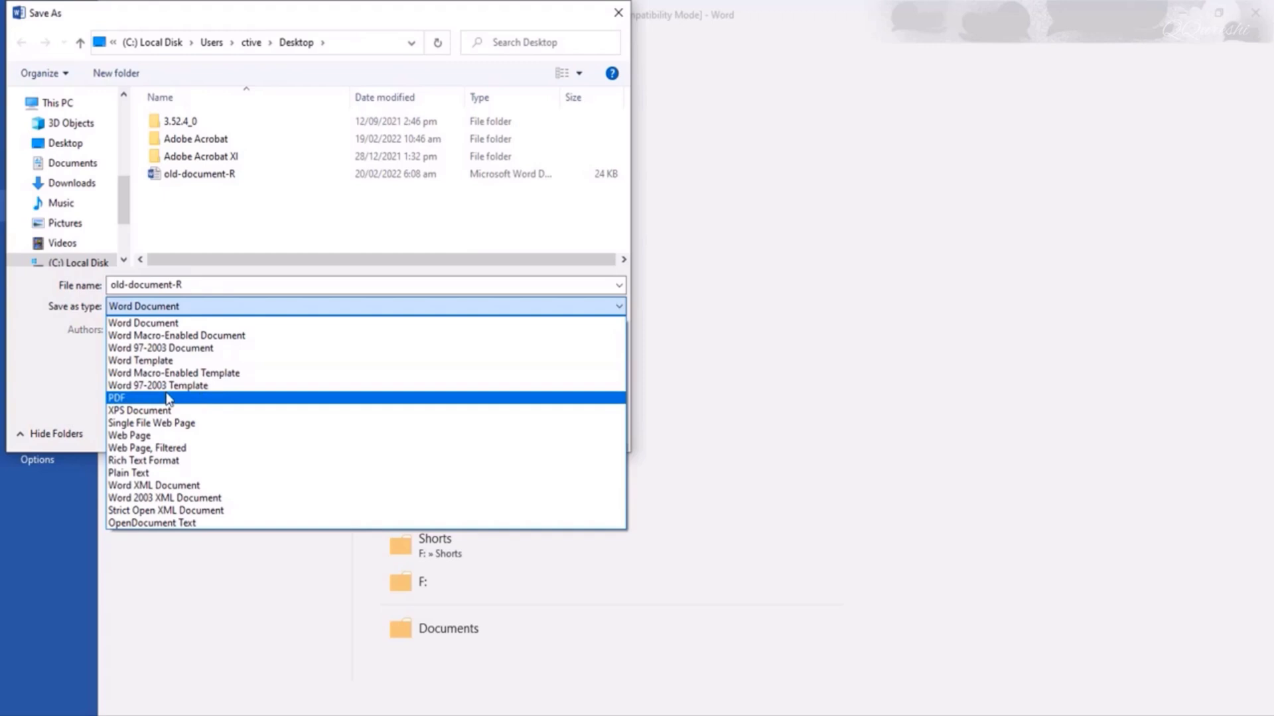
click(168, 398)
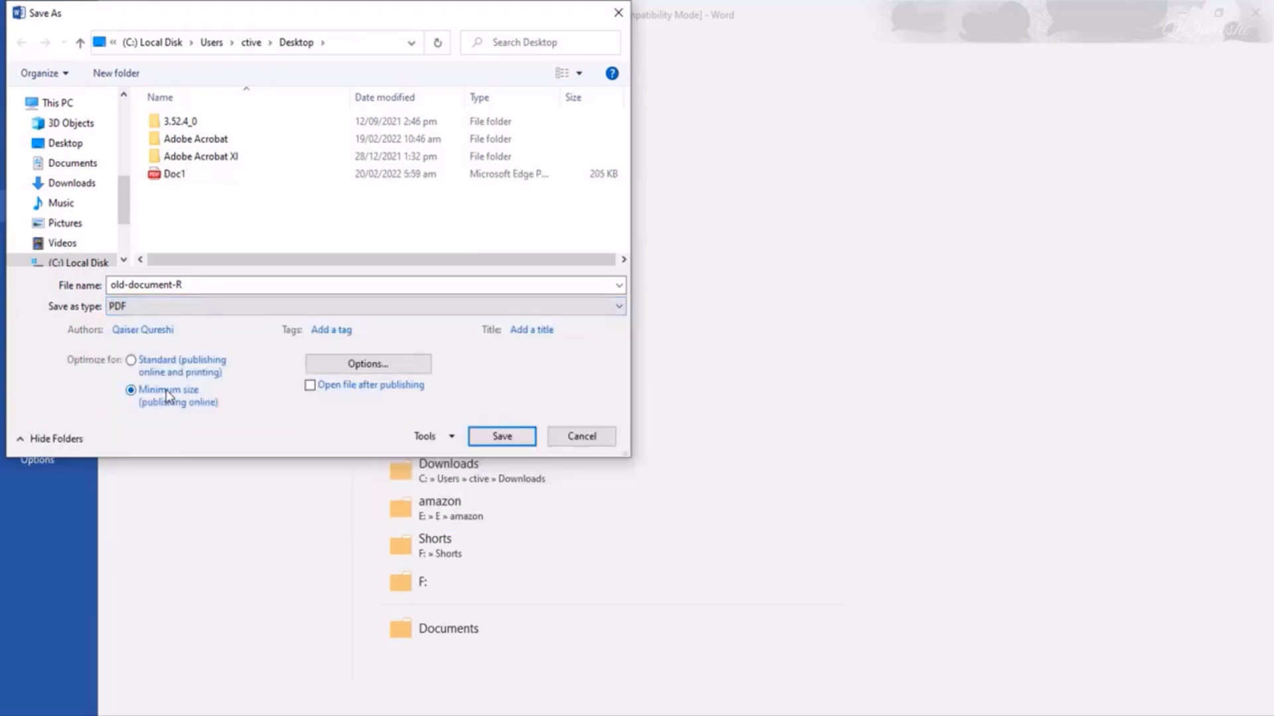
click(219, 283)
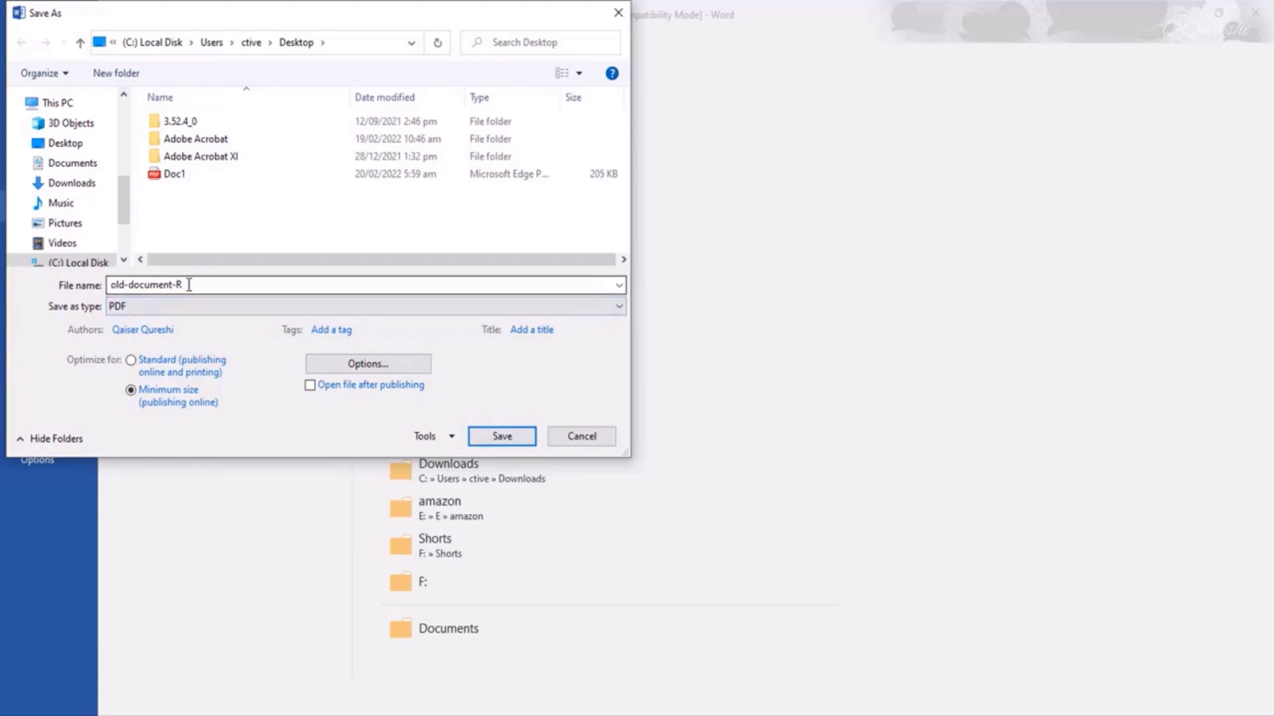
click(505, 438)
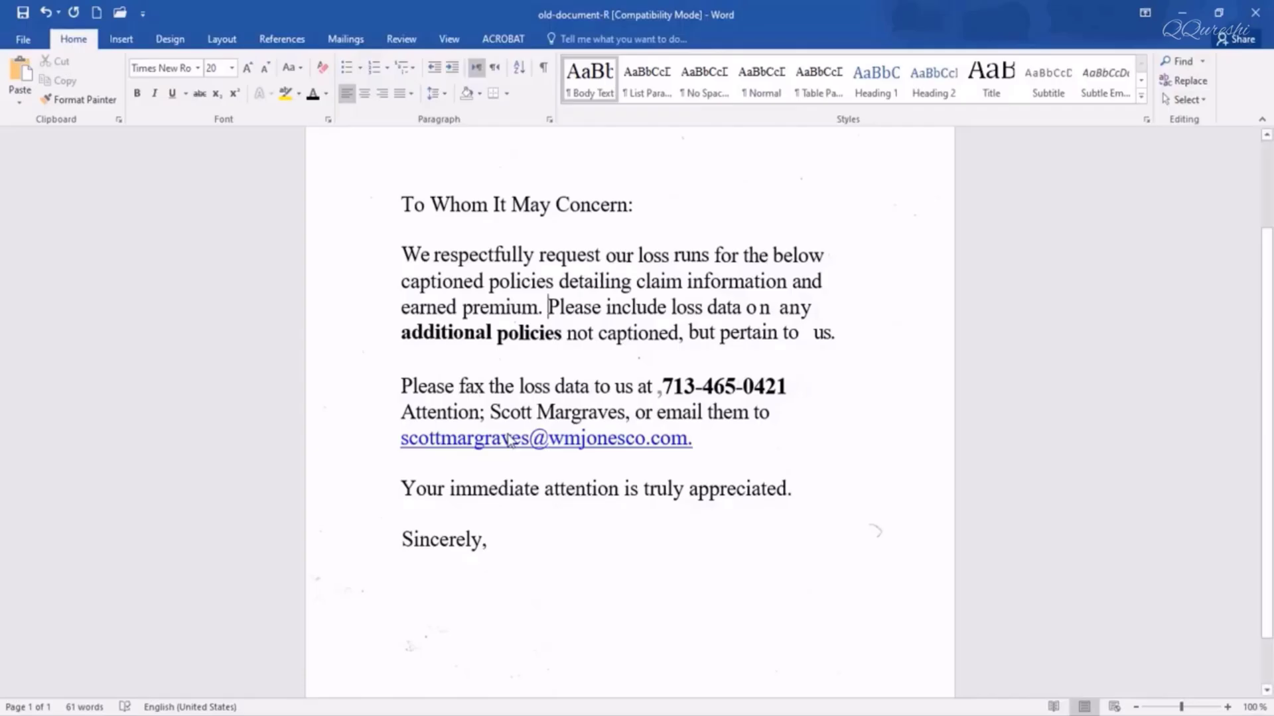
Minimize Word, move the old-document-R PDF beside the letter files, and bring up its context menu
click(1184, 14)
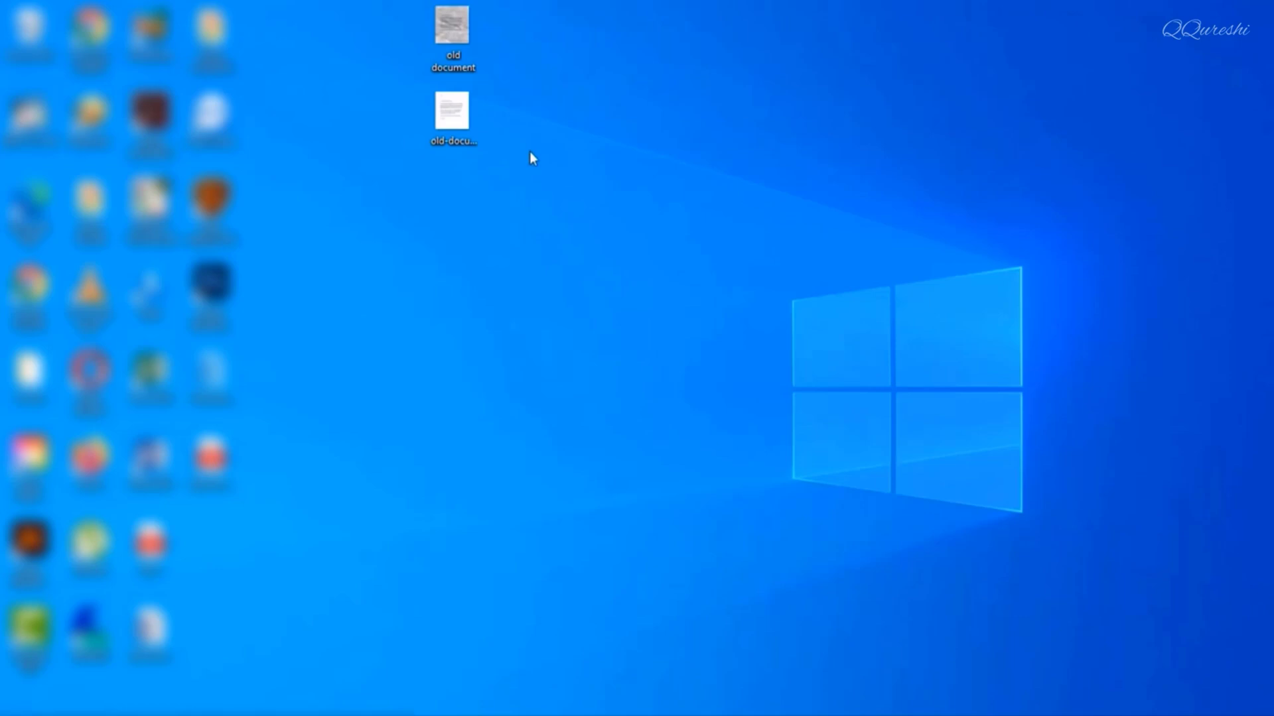
mouse_move(246, 453)
mouse_down()
mouse_move(461, 226)
mouse_move(455, 208)
mouse_up()
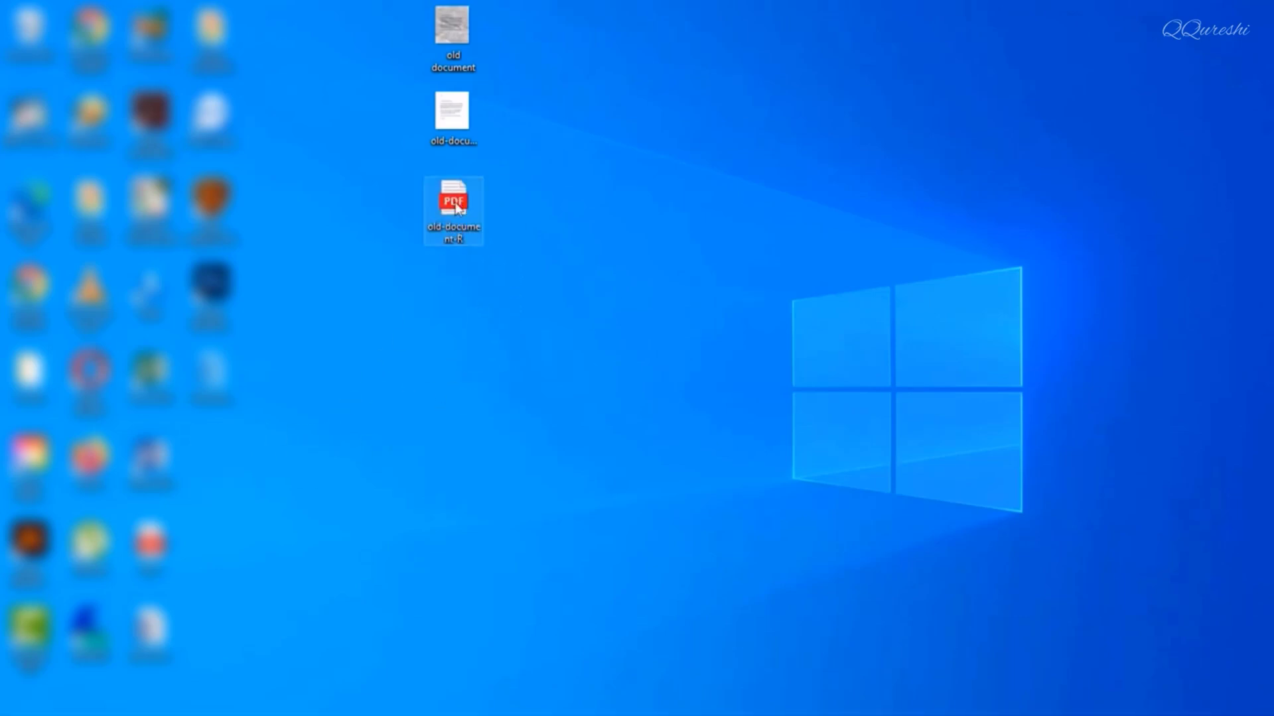
right_click(457, 208)
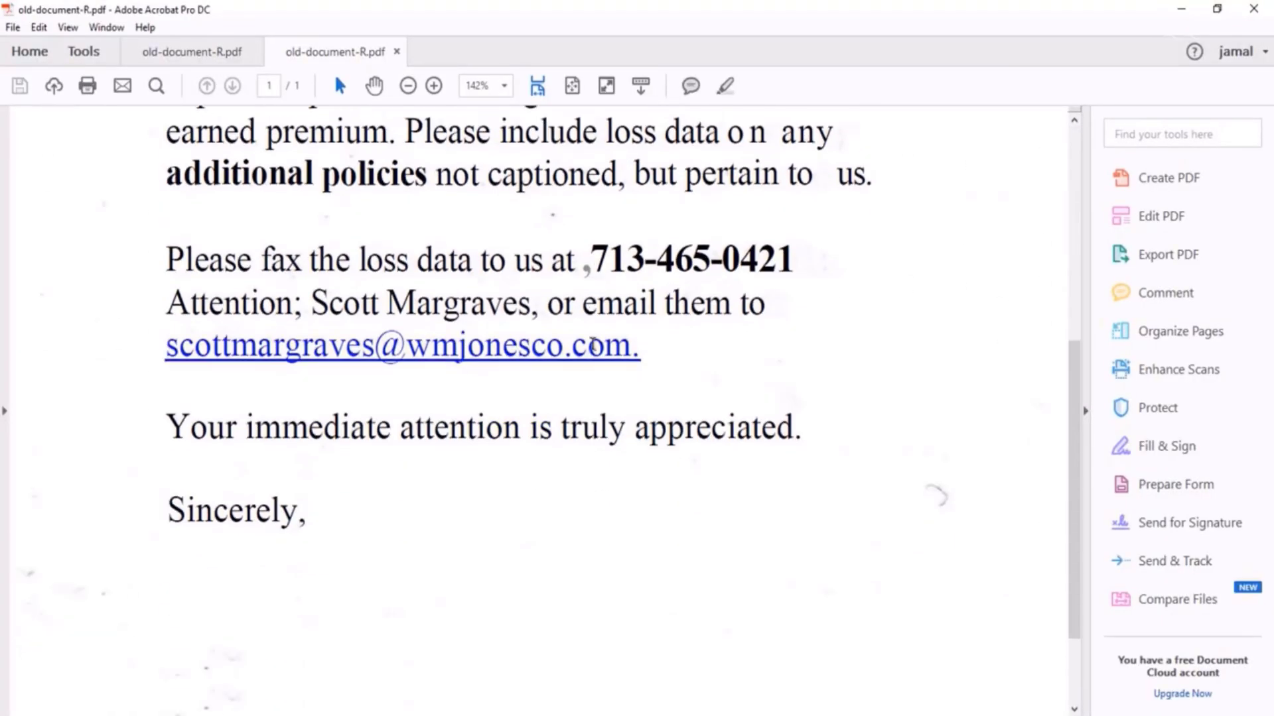
scroll(593, 345, down, 1)
scroll(591, 346, up, 1)
scroll(592, 346, up, 1)
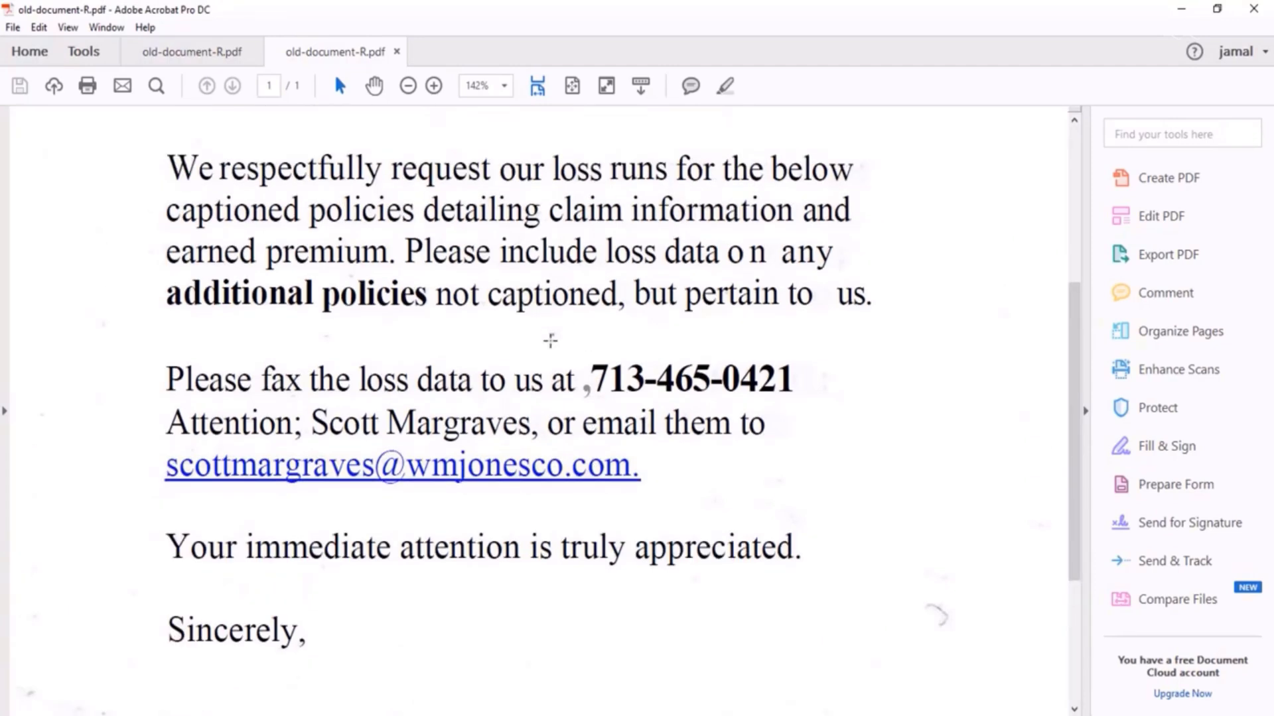
scroll(549, 338, up, 1)
scroll(361, 343, down, 1)
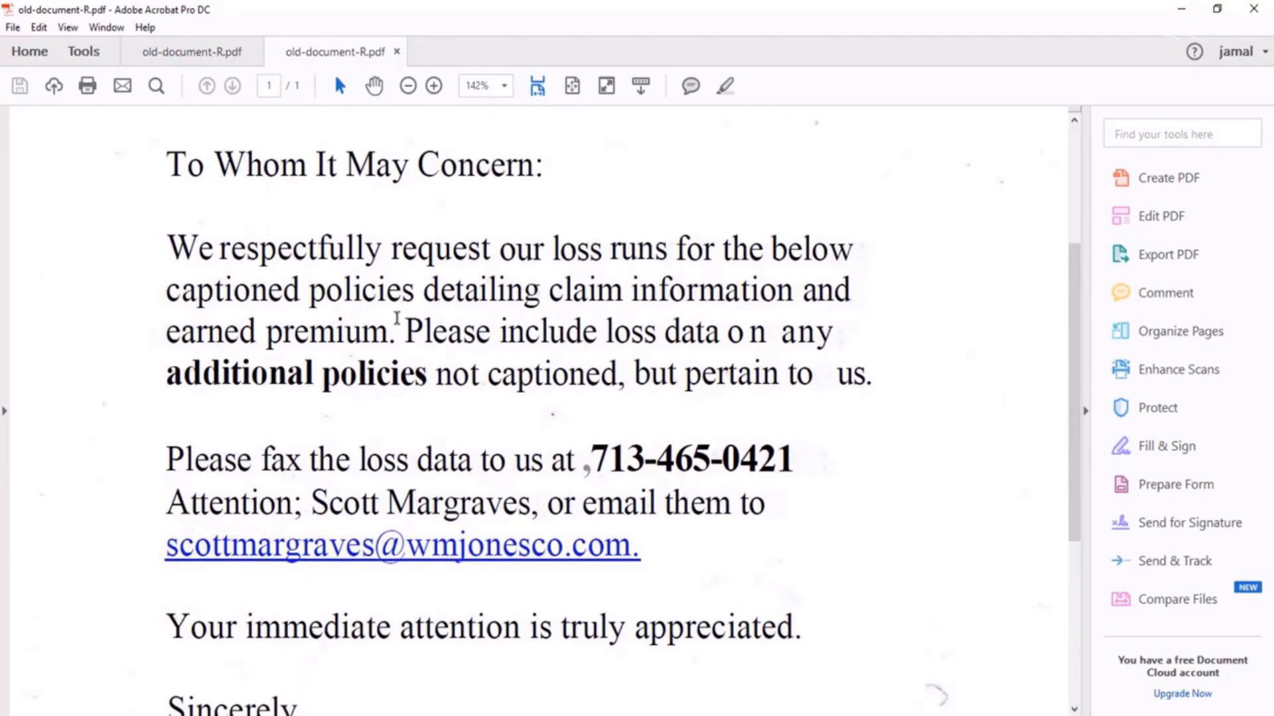
Close the PDF tab and exit Acrobat without saving changes
click(1256, 11)
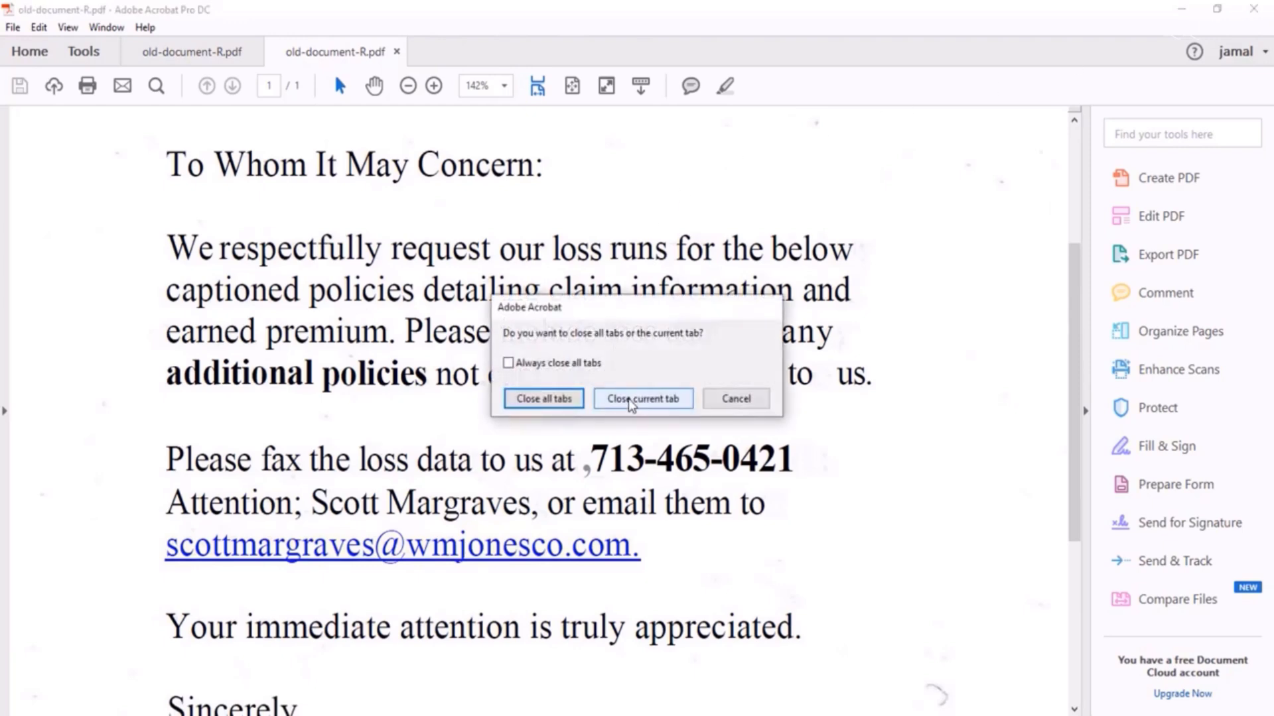
click(630, 399)
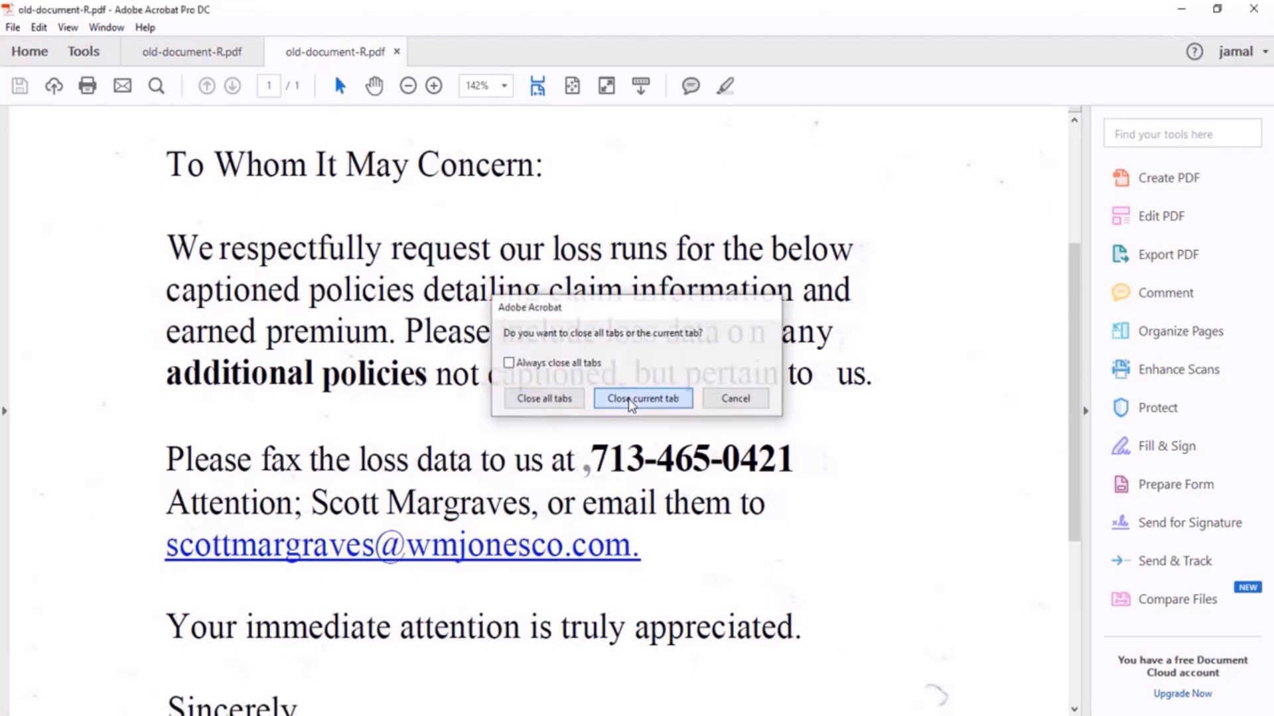
click(1253, 9)
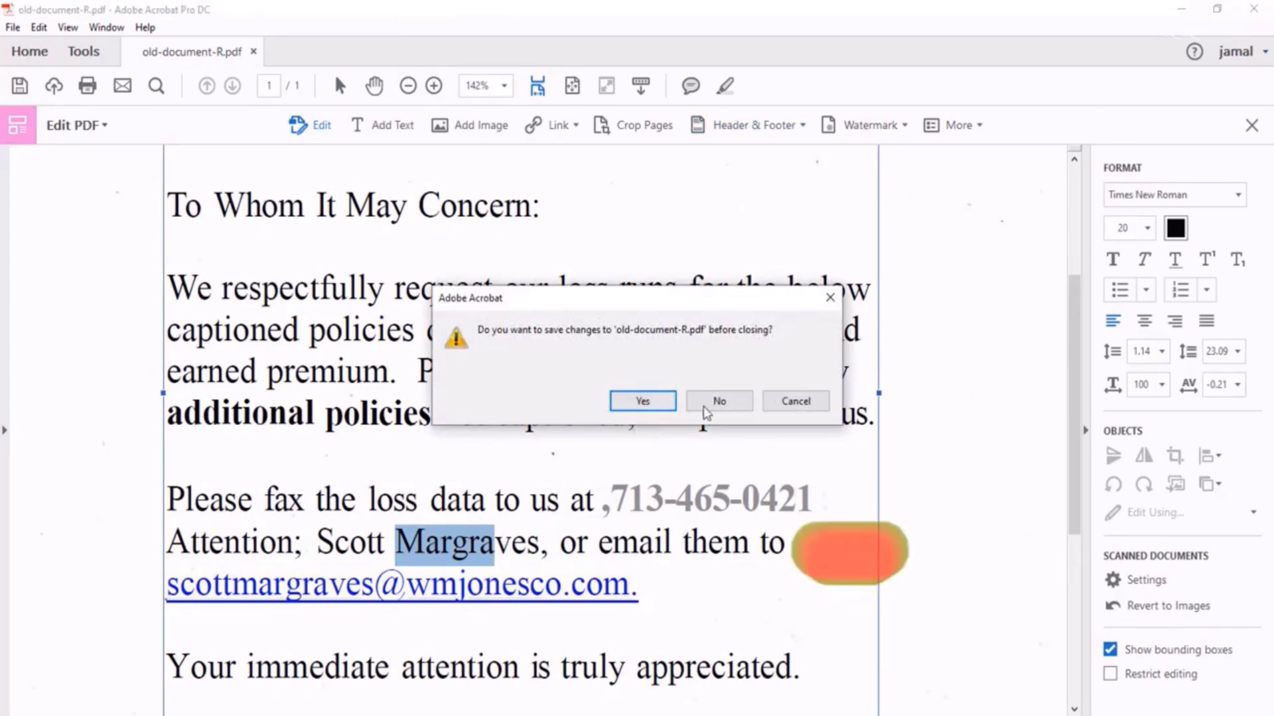
click(719, 400)
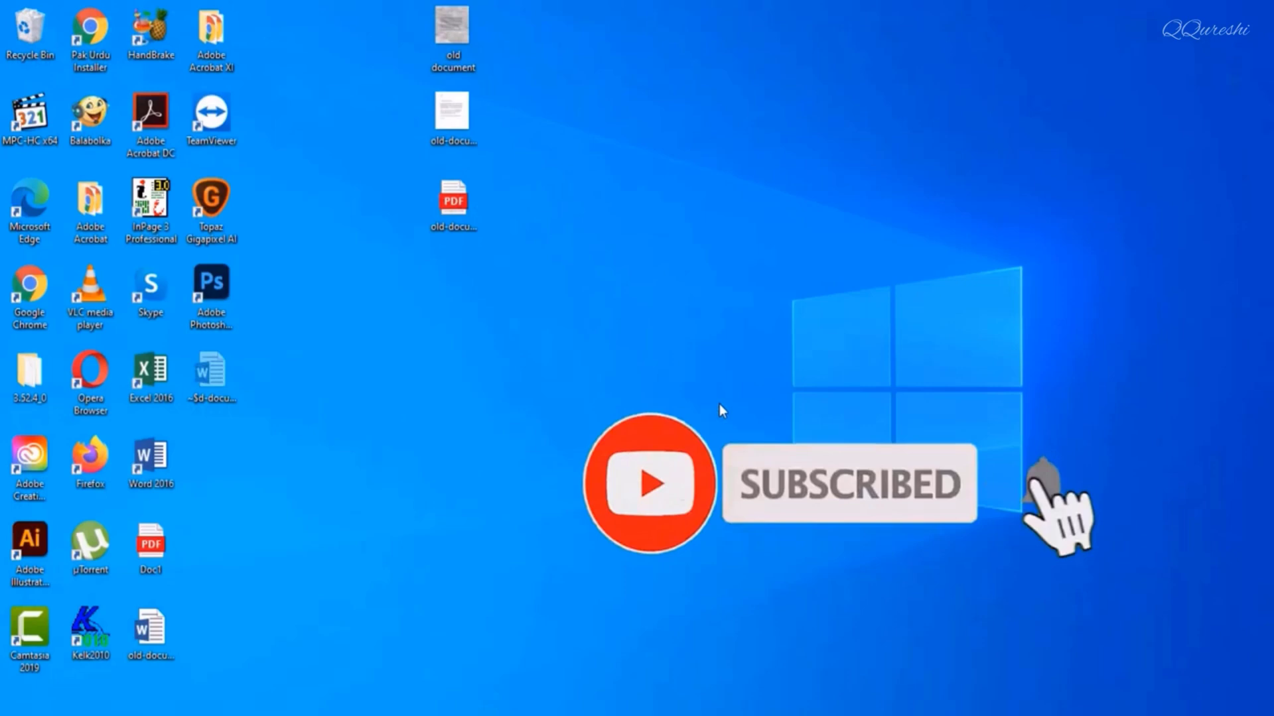